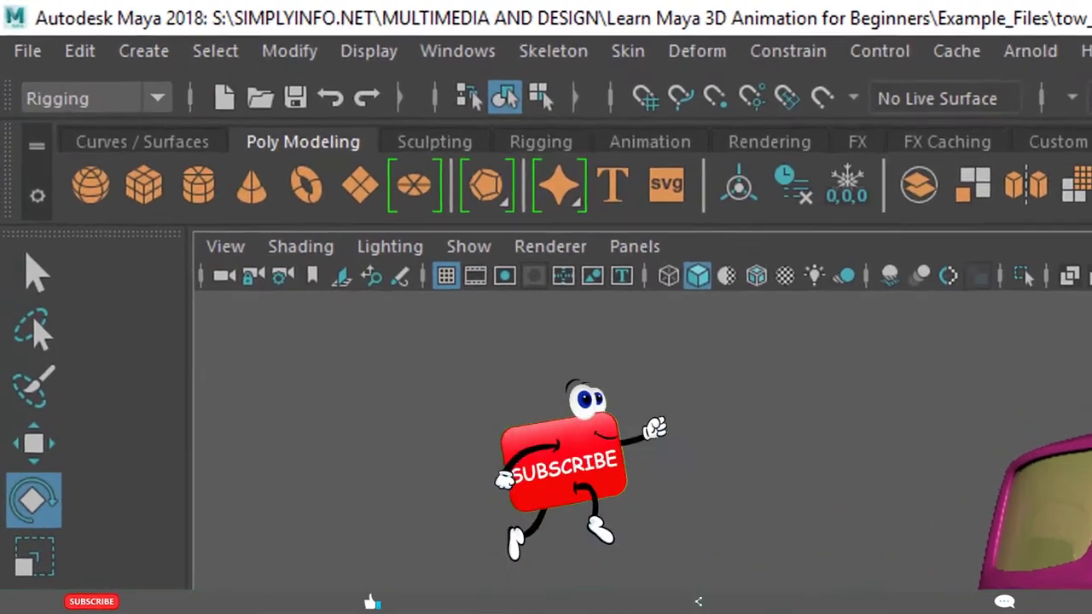
Switch the active menu set to Modeling and then back to Rigging.
left_click(89, 98)
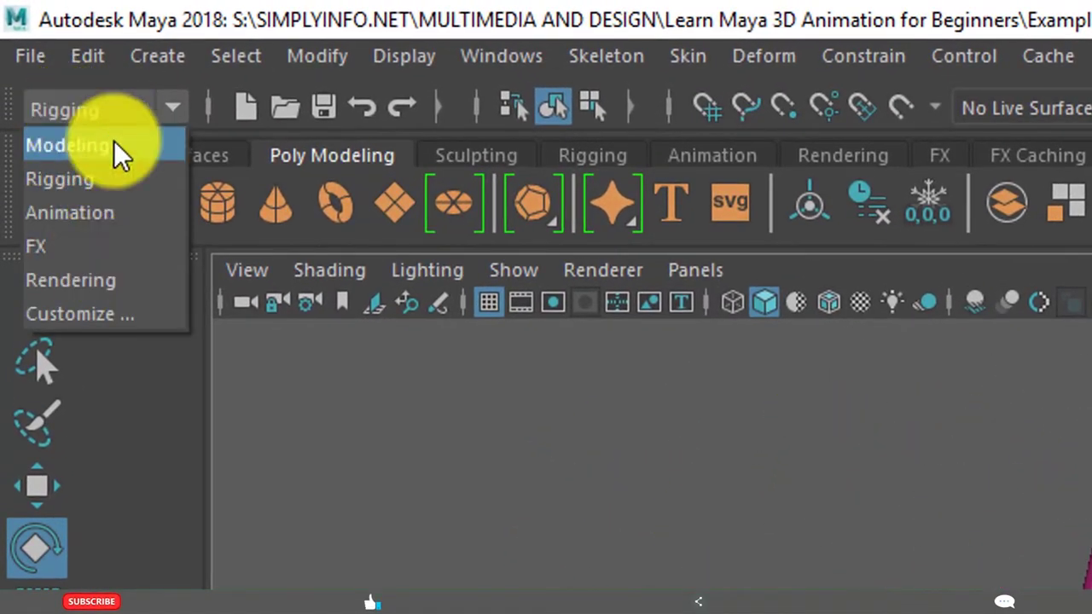
key("Escape")
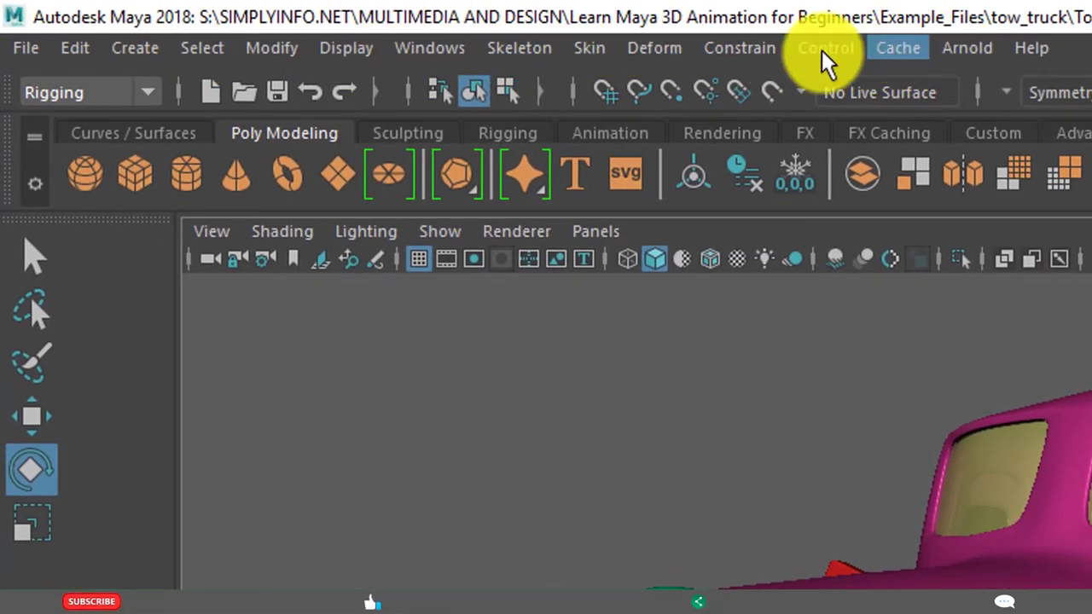
left_click(68, 92)
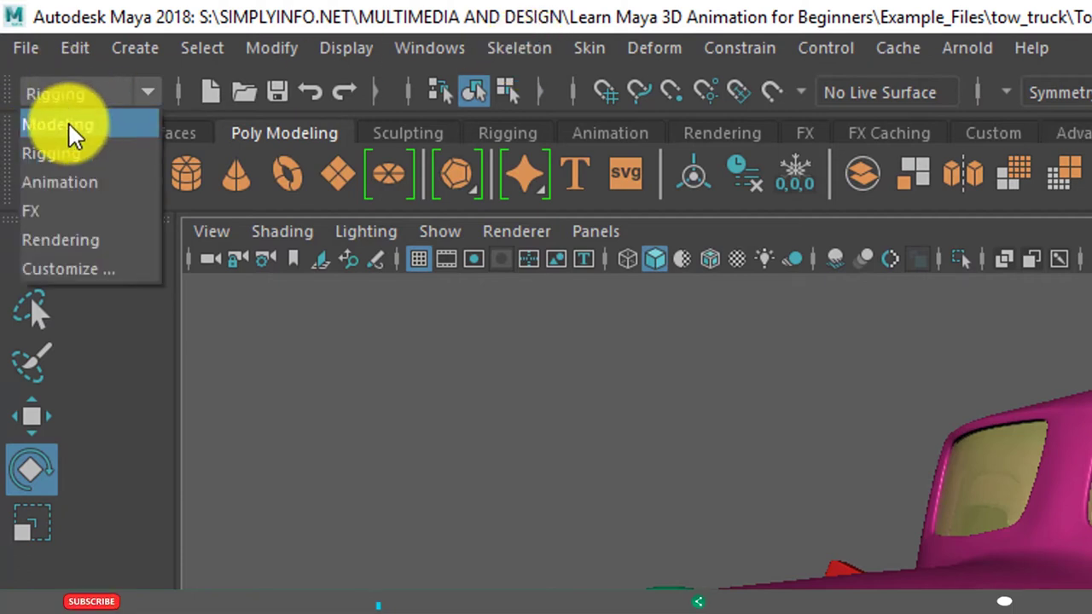
left_click(72, 124)
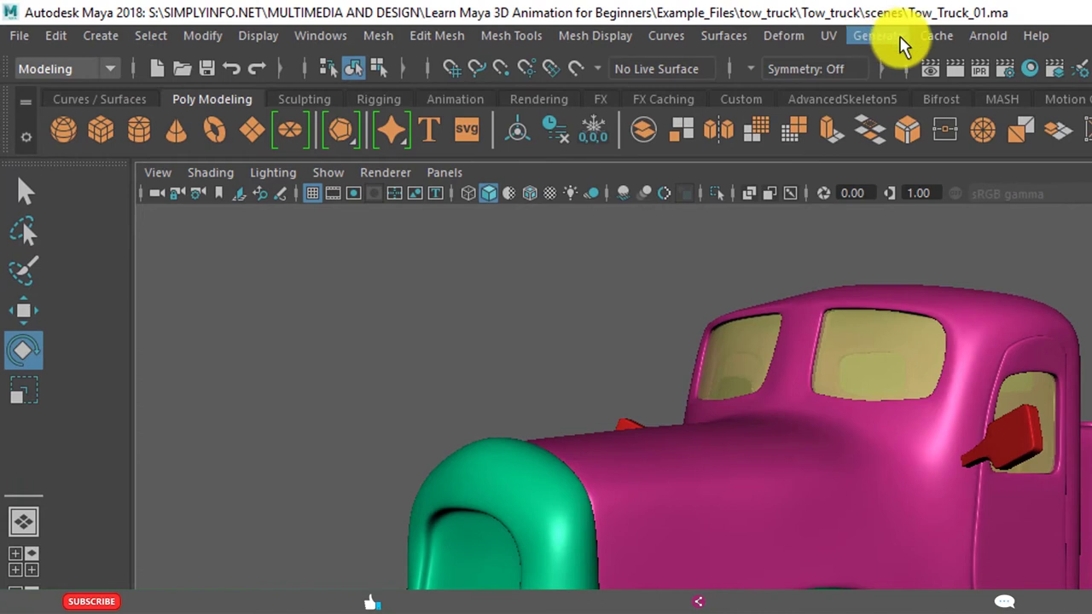
left_click(64, 69)
left_click(45, 115)
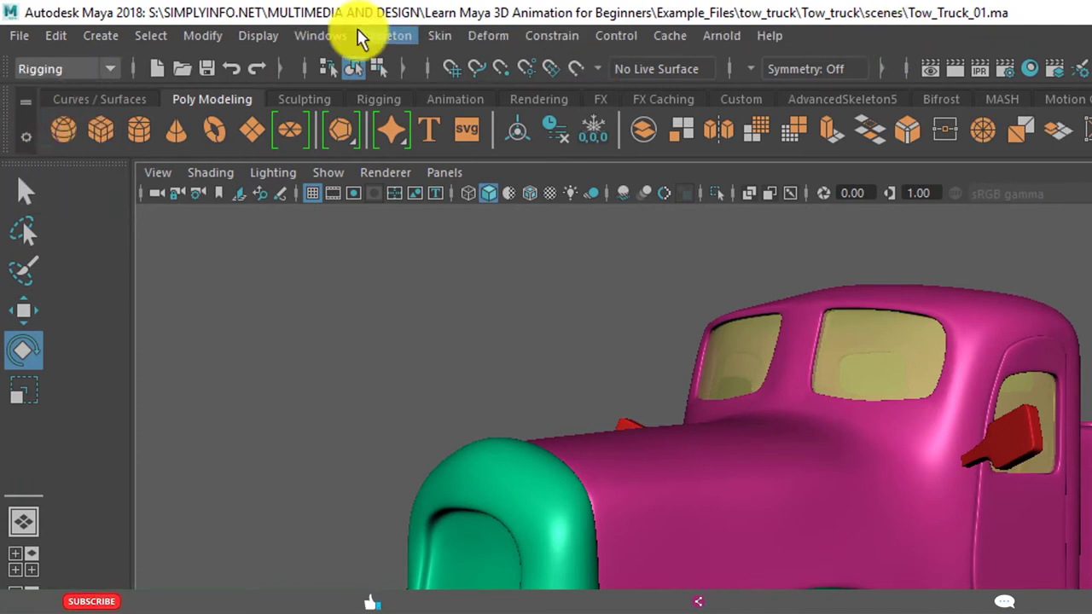
Cycle the active menu set through Animation, FX and Rendering.
left_click(64, 69)
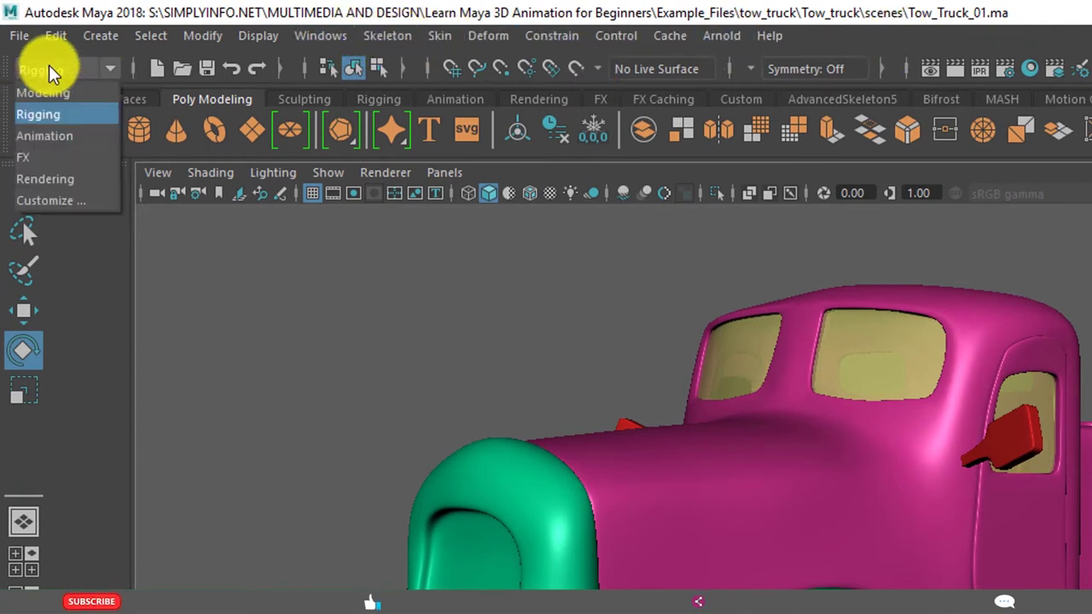
left_click(44, 134)
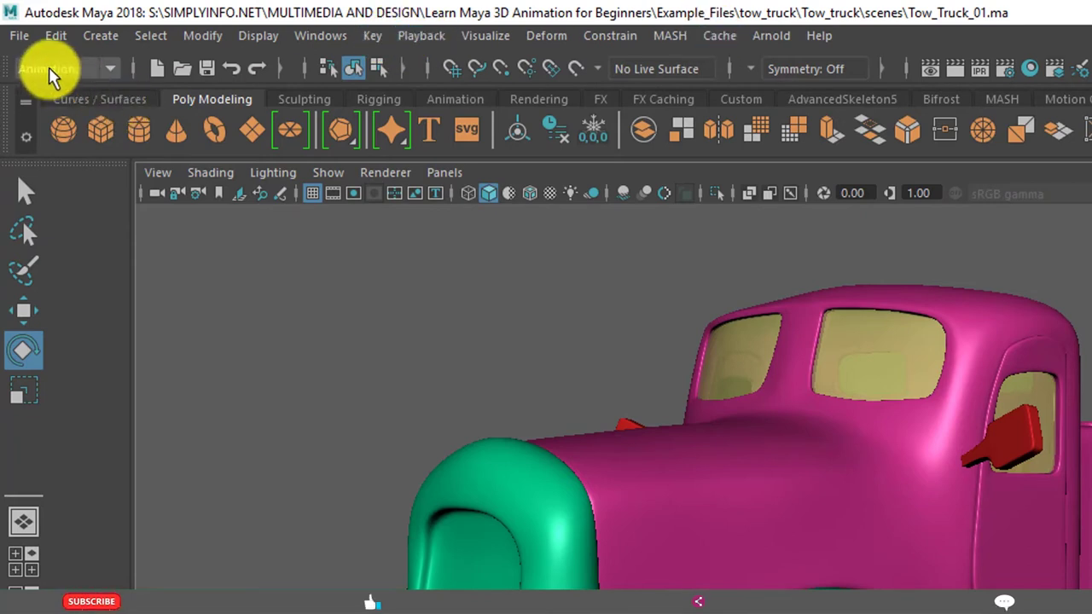
left_click(51, 69)
left_click(34, 154)
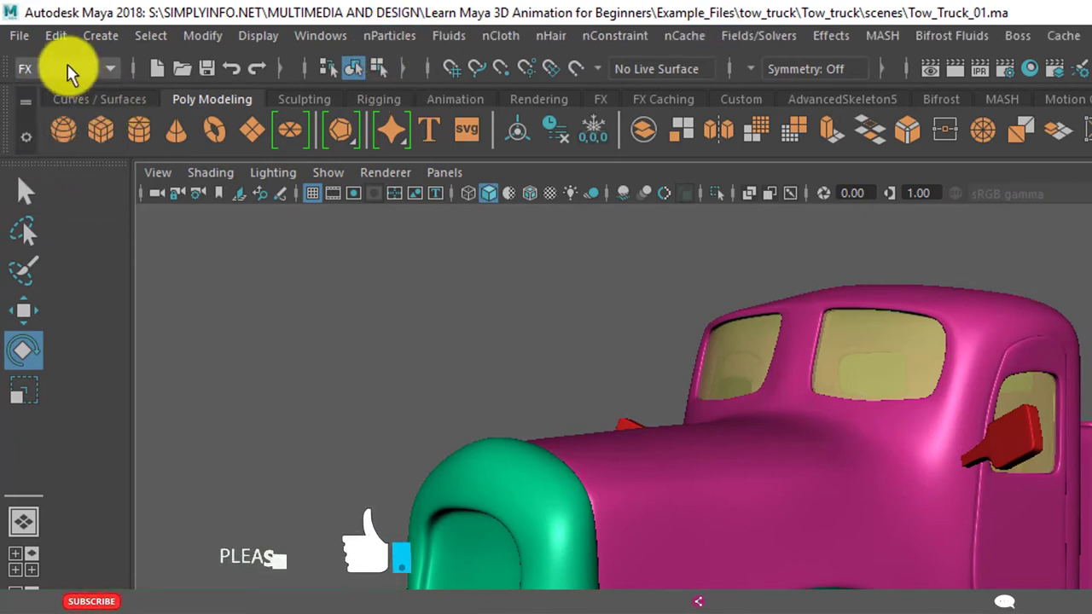
left_click(67, 69)
left_click(39, 180)
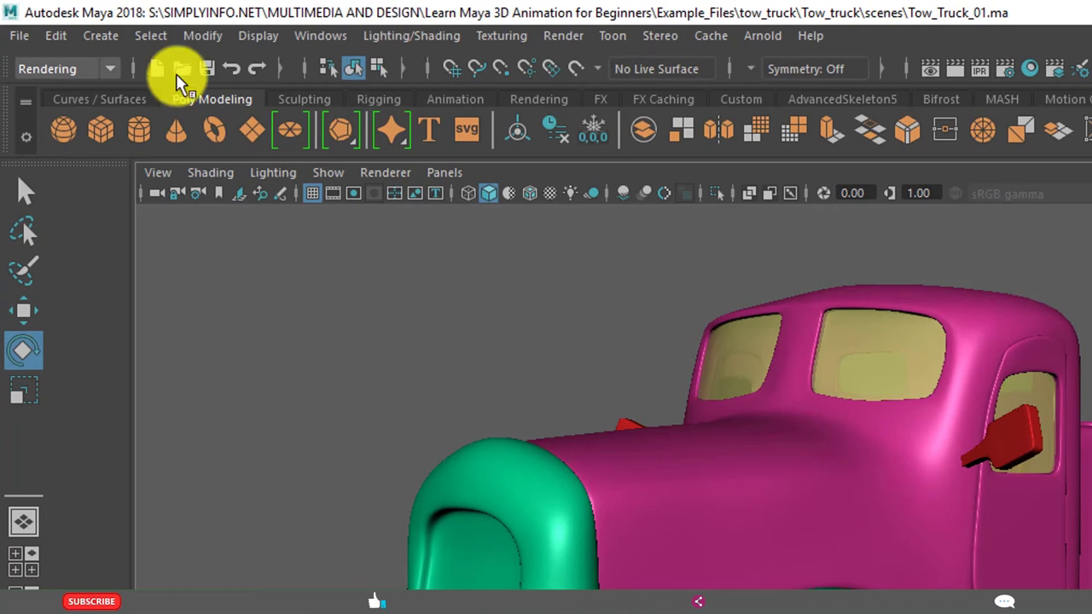
left_click(85, 72)
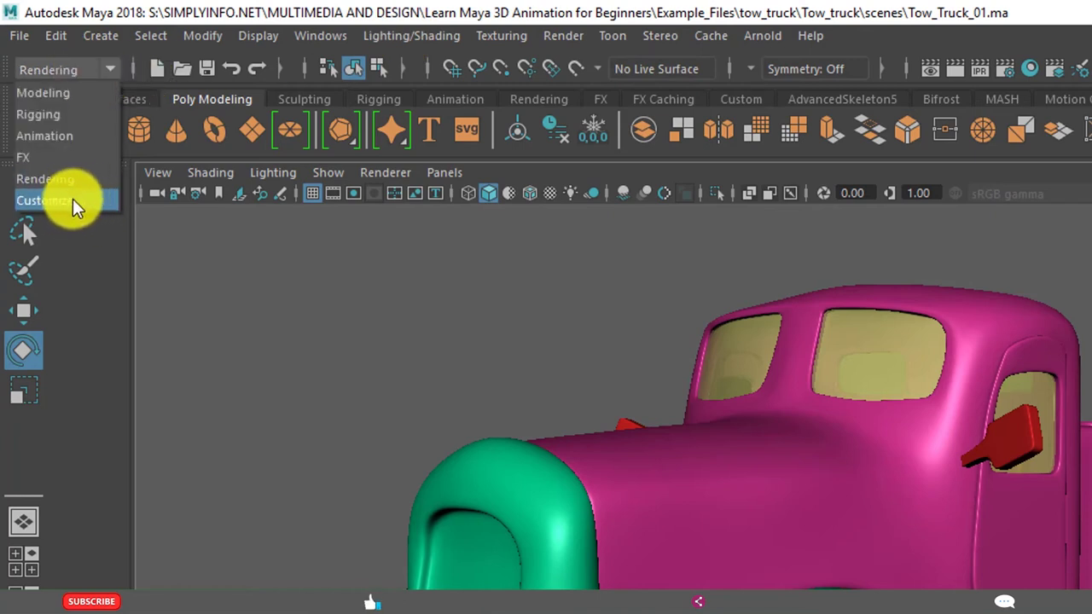
key("Escape")
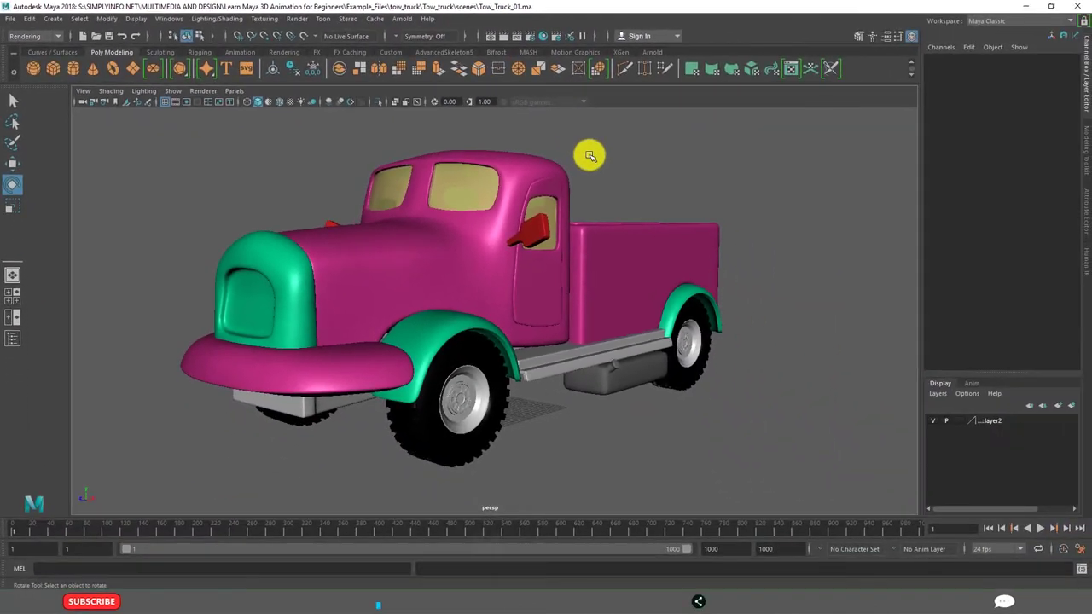
Switch to the Modeling menu set and bring up the hotbox over the viewport to view its menus.
key("F2")
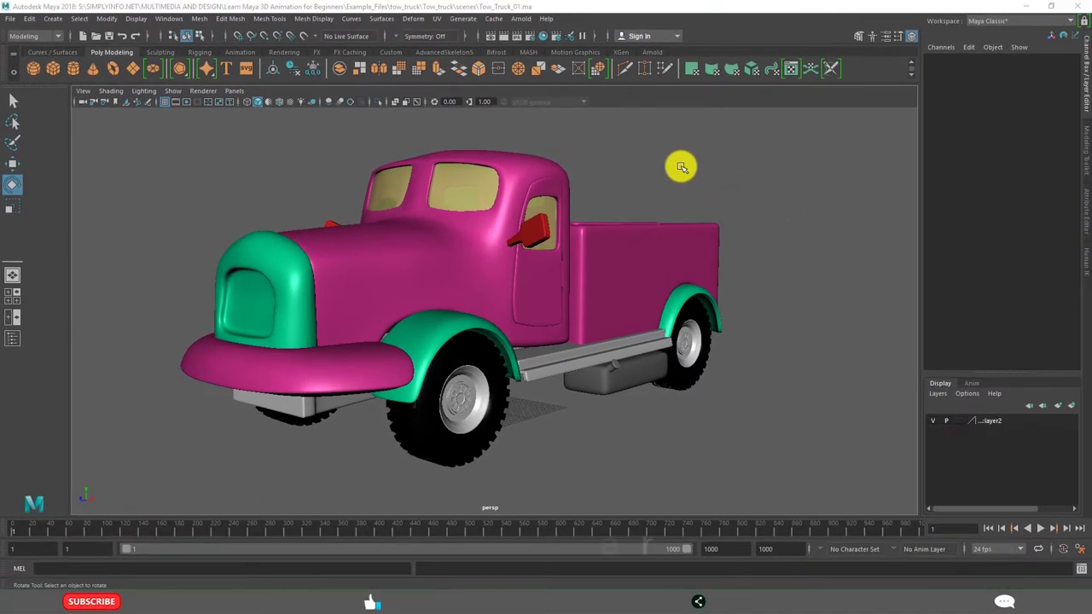
key("space")
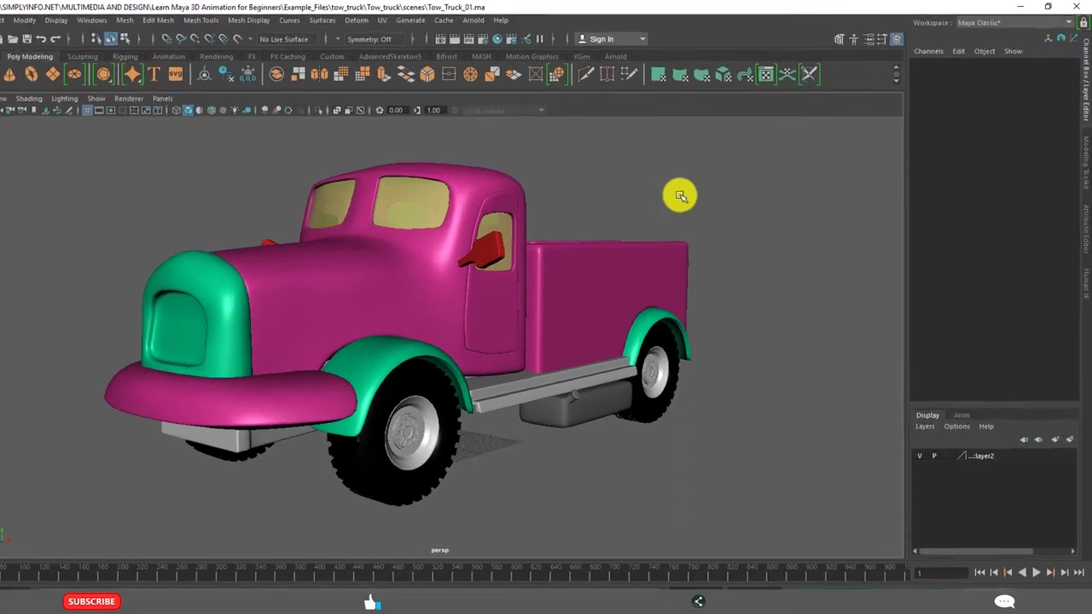
key("space")
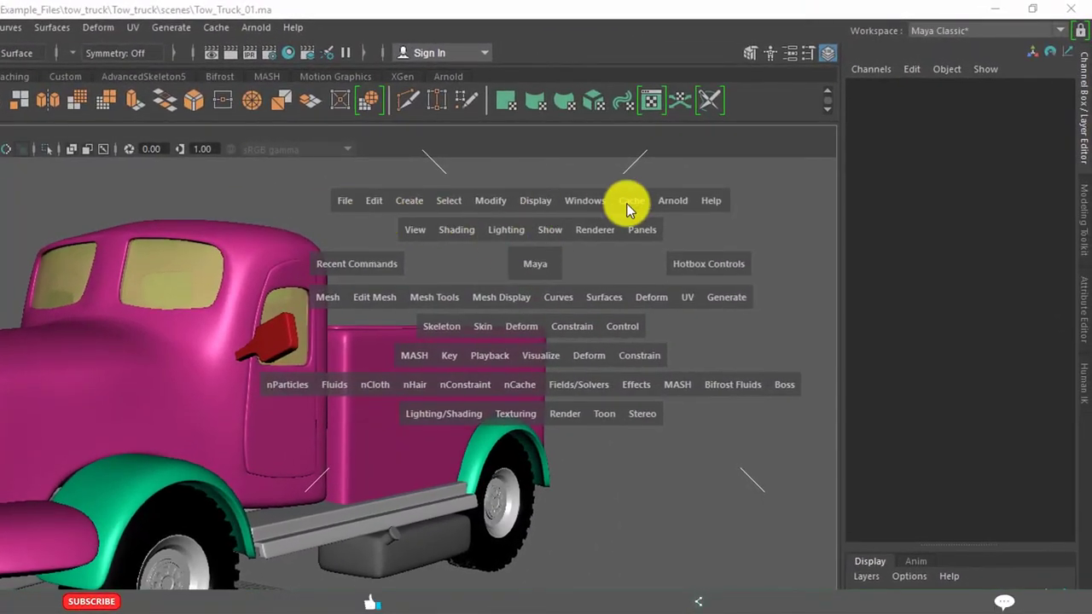
left_click(630, 202)
left_click(533, 200)
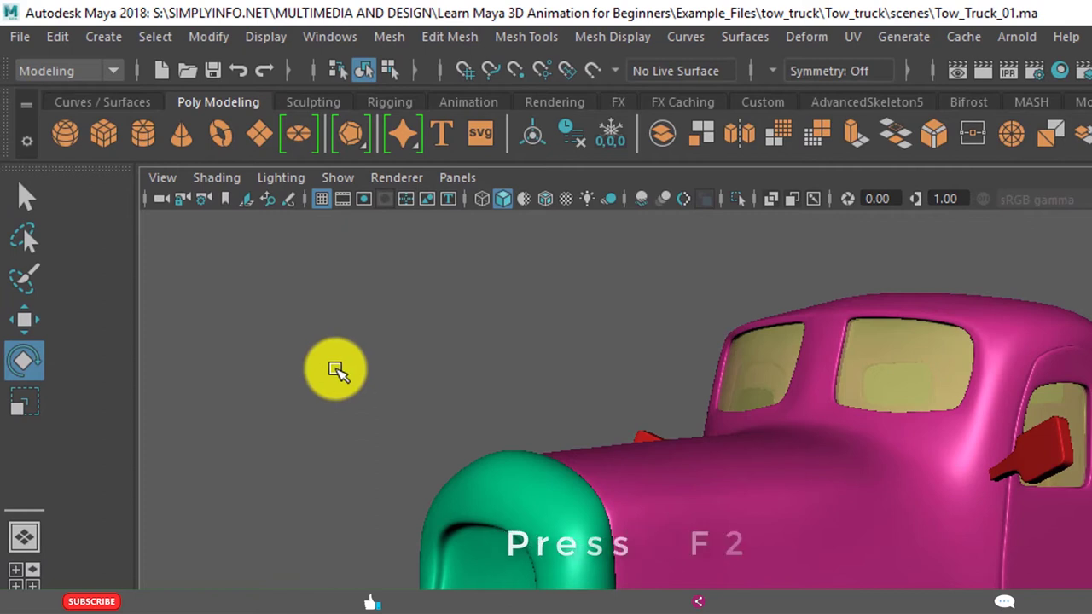
Cycle through the Rigging, Animation, FX and Rendering menu sets and return to Modeling.
key("F3")
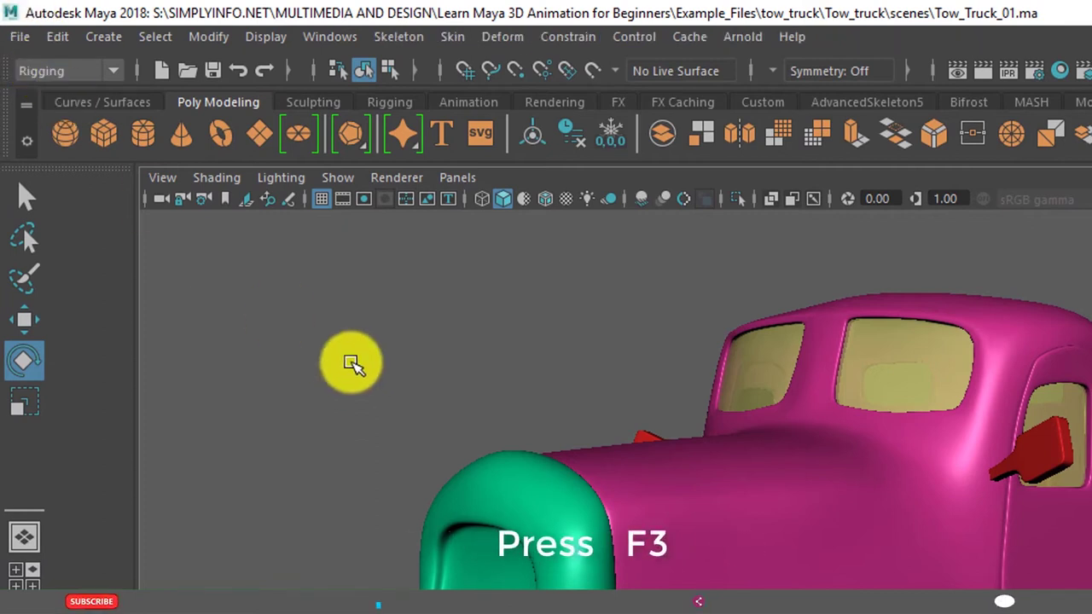
key("F4")
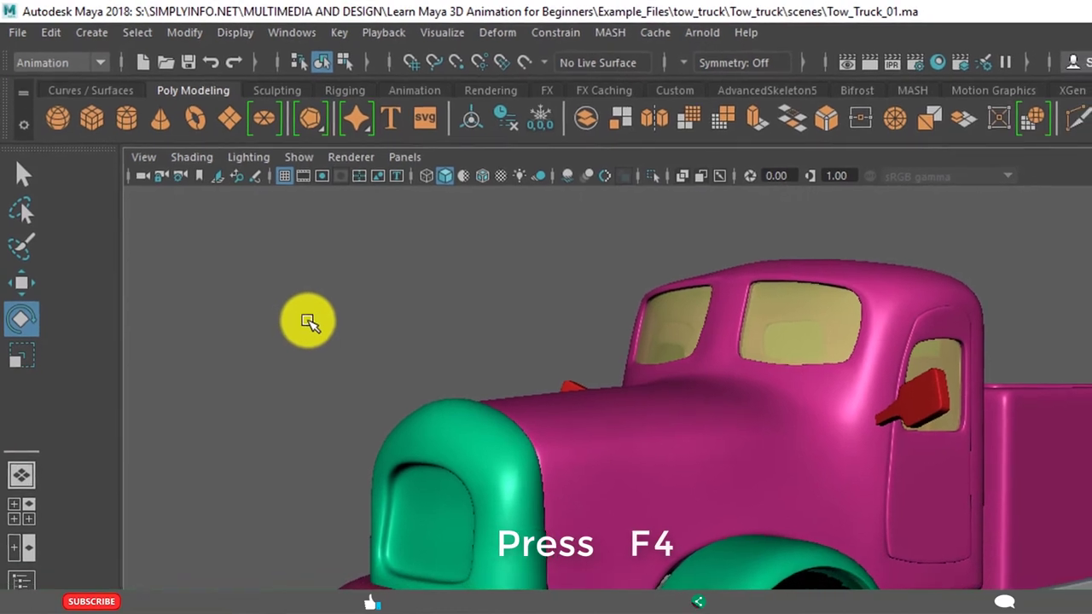
key("F5")
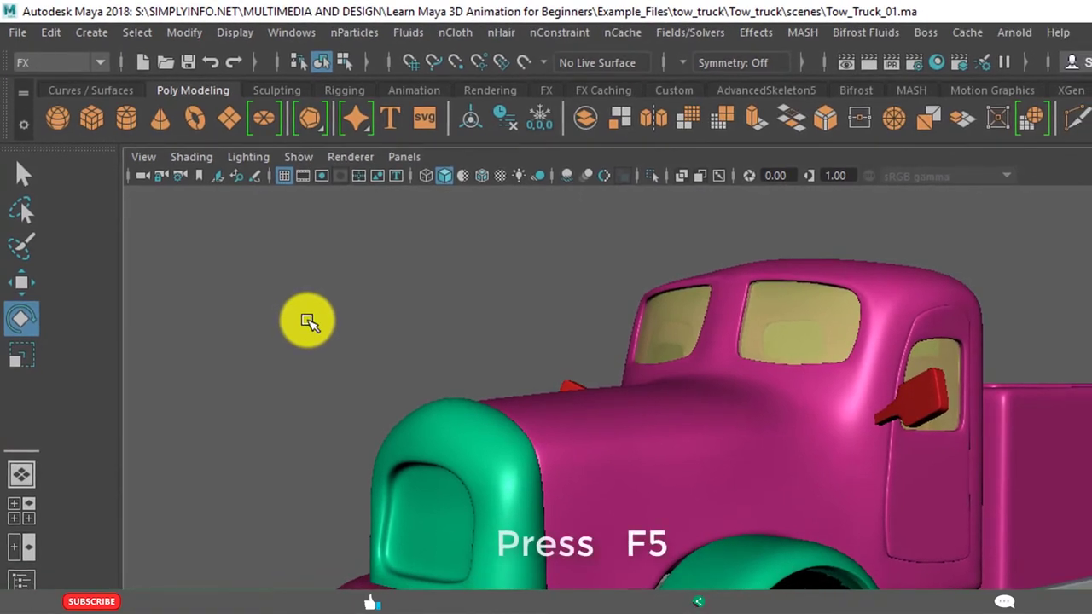
key("F6")
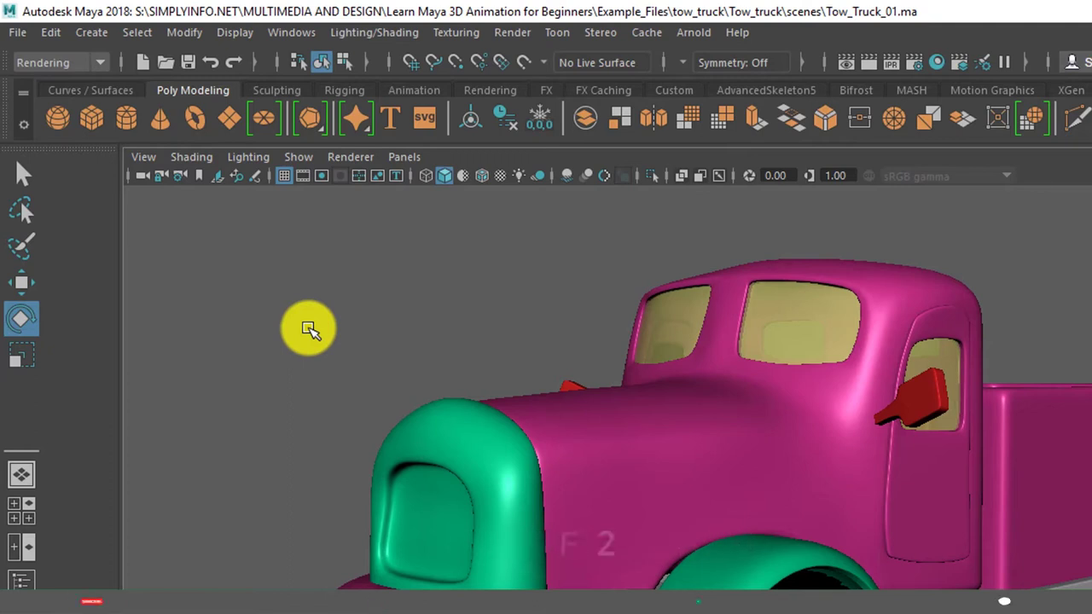
key("F2")
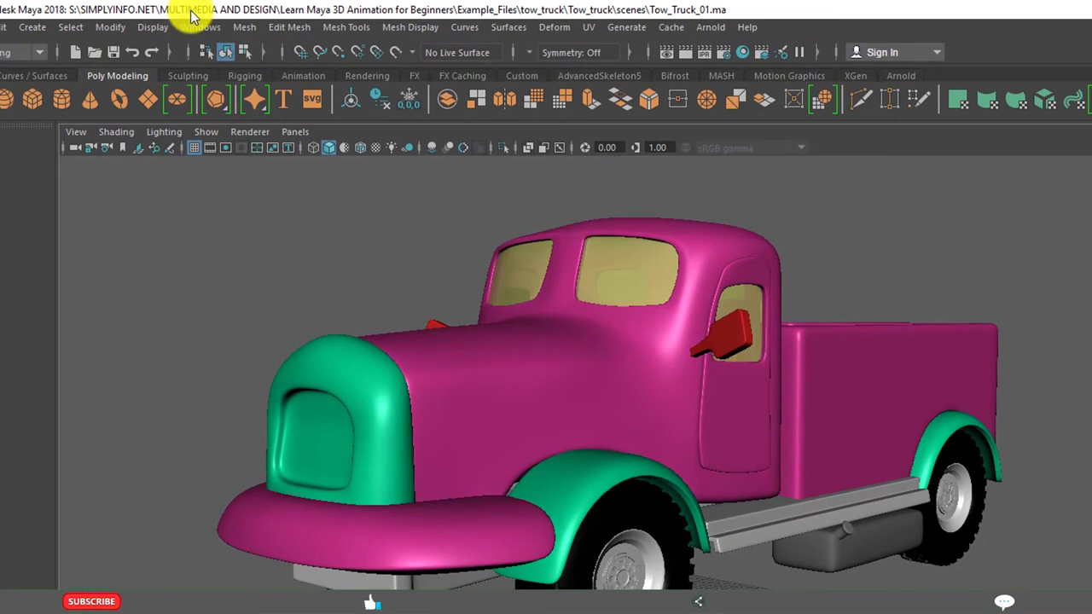
Tear off the Windows menu as a floating window and place it over the truck bed.
left_click(195, 28)
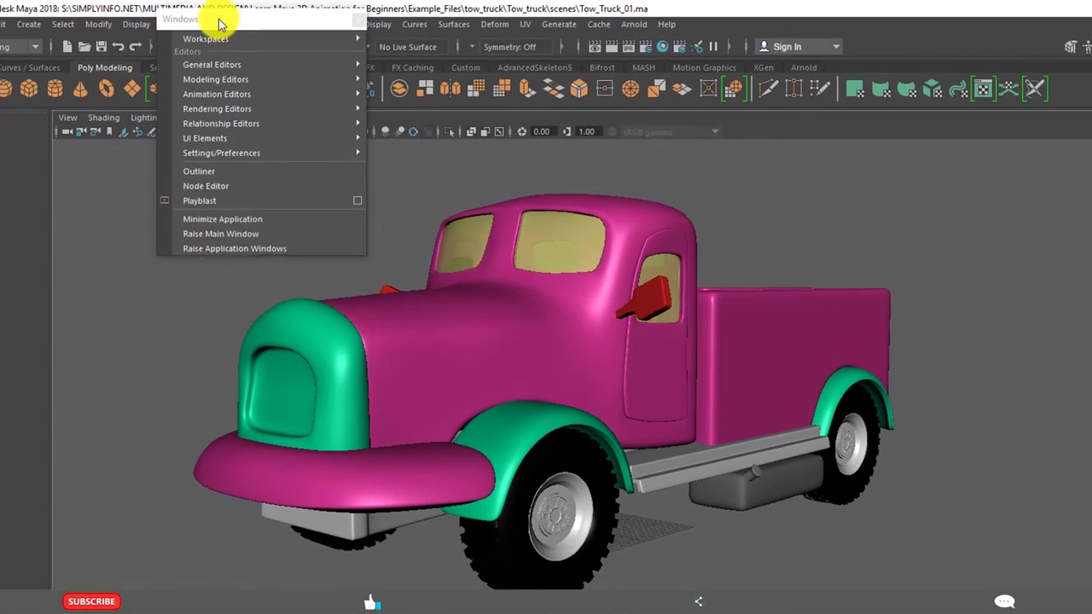
left_click(237, 40)
left_click_drag(237, 40, 957, 208)
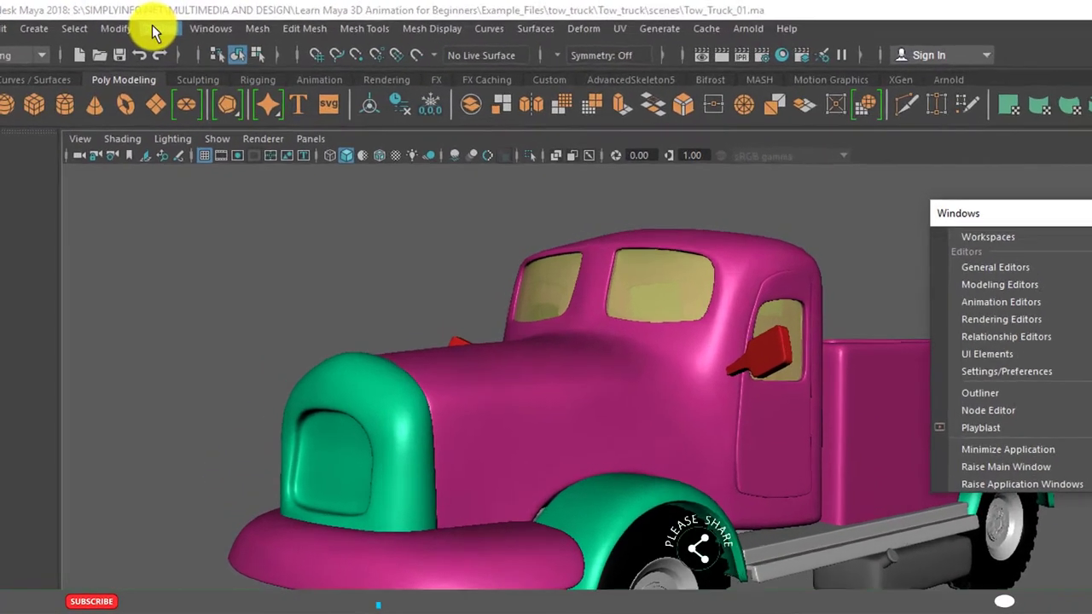
Tear off the Display menu as a floating window and place it beside the floating Windows menu.
left_click(154, 28)
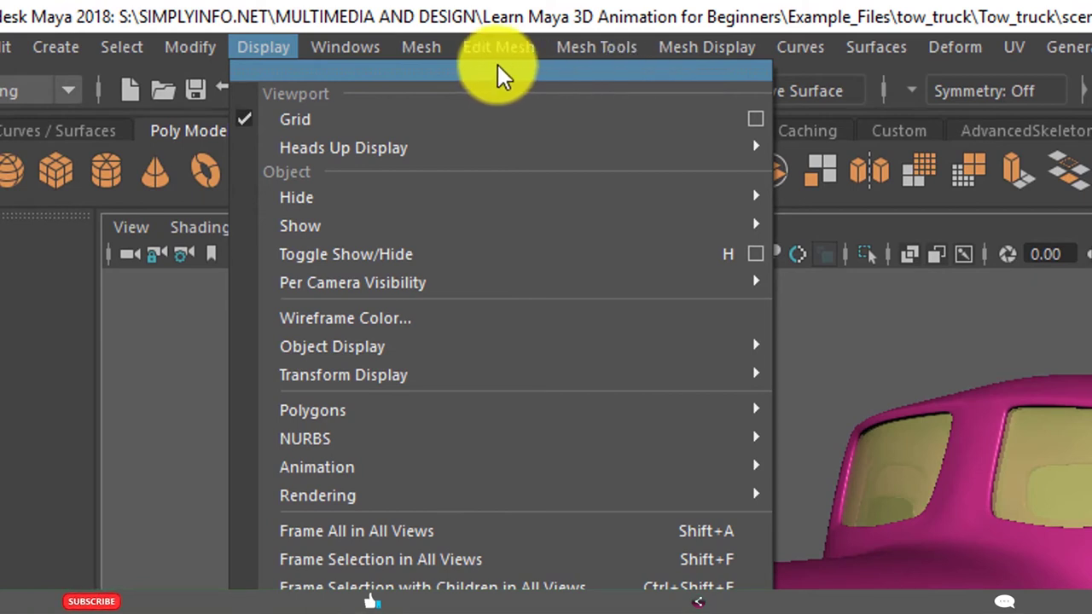
left_click(532, 73)
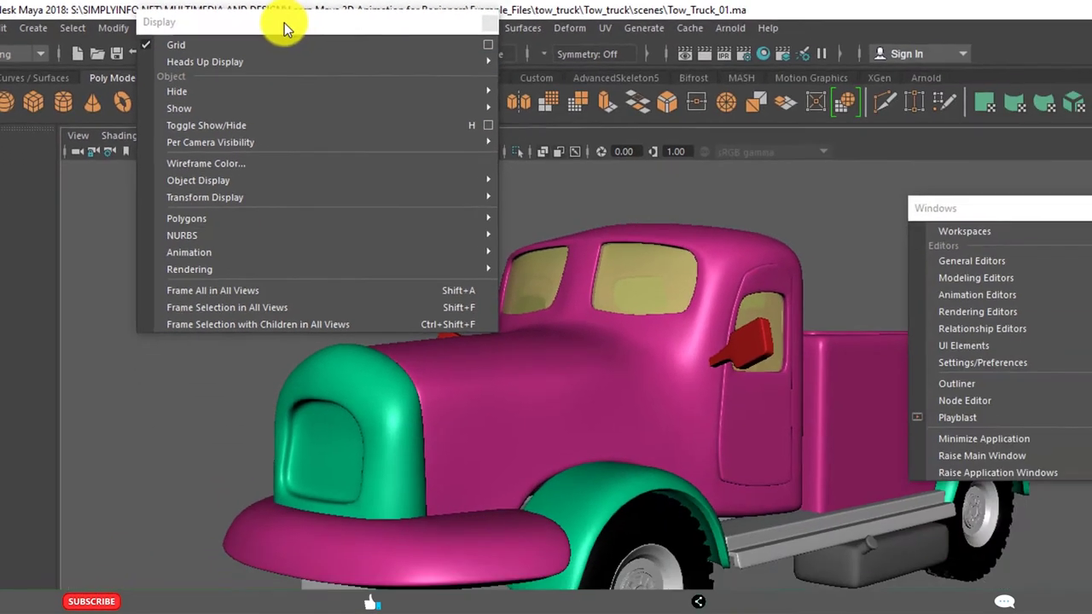
left_click_drag(284, 28, 674, 196)
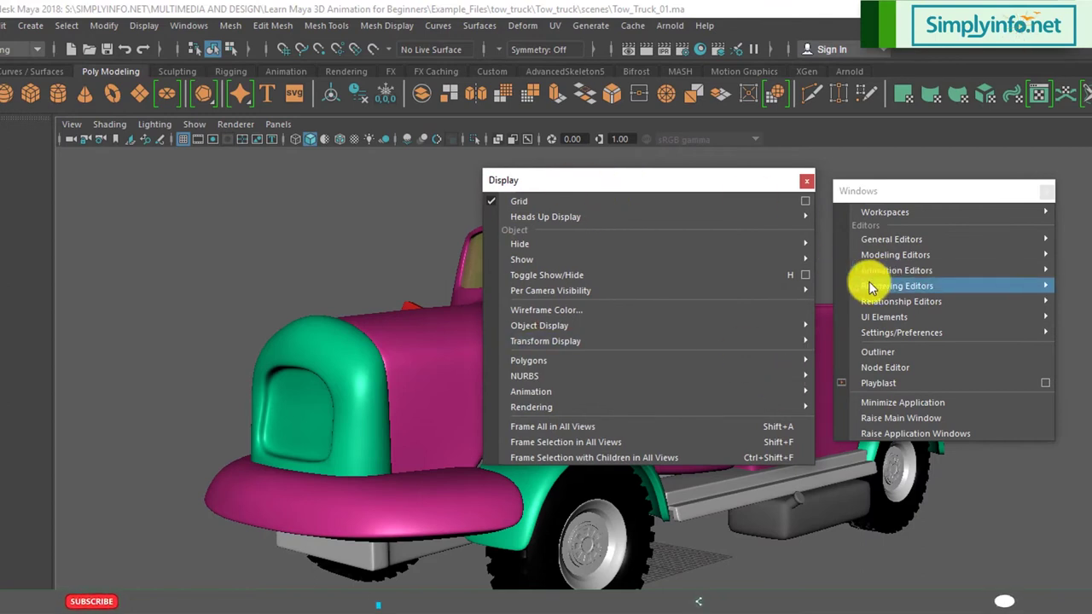
mouse_move(288, 285)
left_mouse_down("alt")
mouse_move(345, 279)
mouse_move(259, 298)
mouse_move(282, 266)
left_mouse_up("alt")
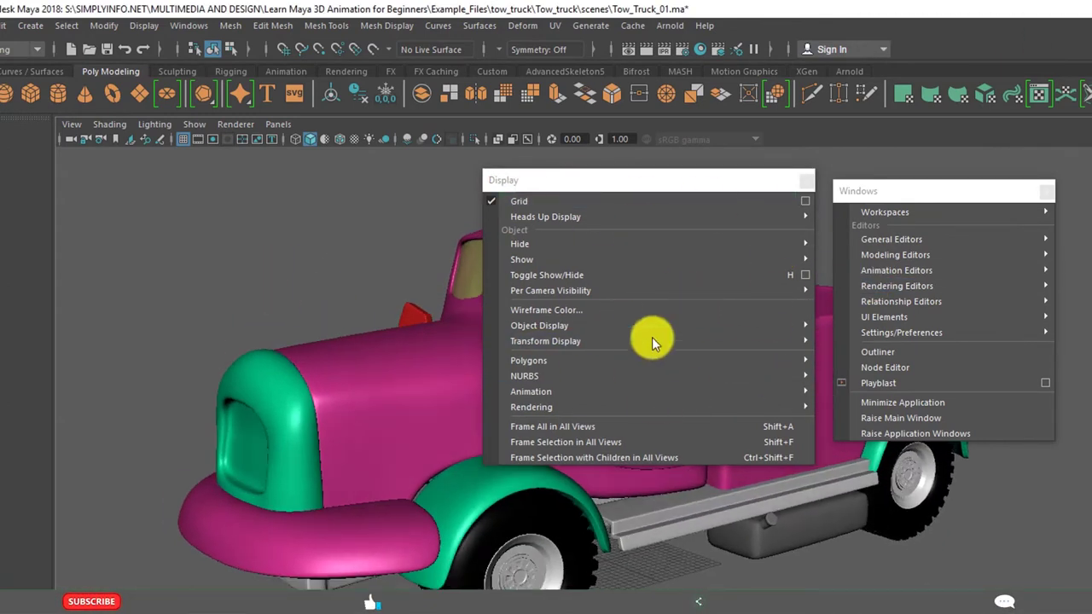
Close the floating Display and Windows menus.
left_click(766, 178)
left_click(661, 152)
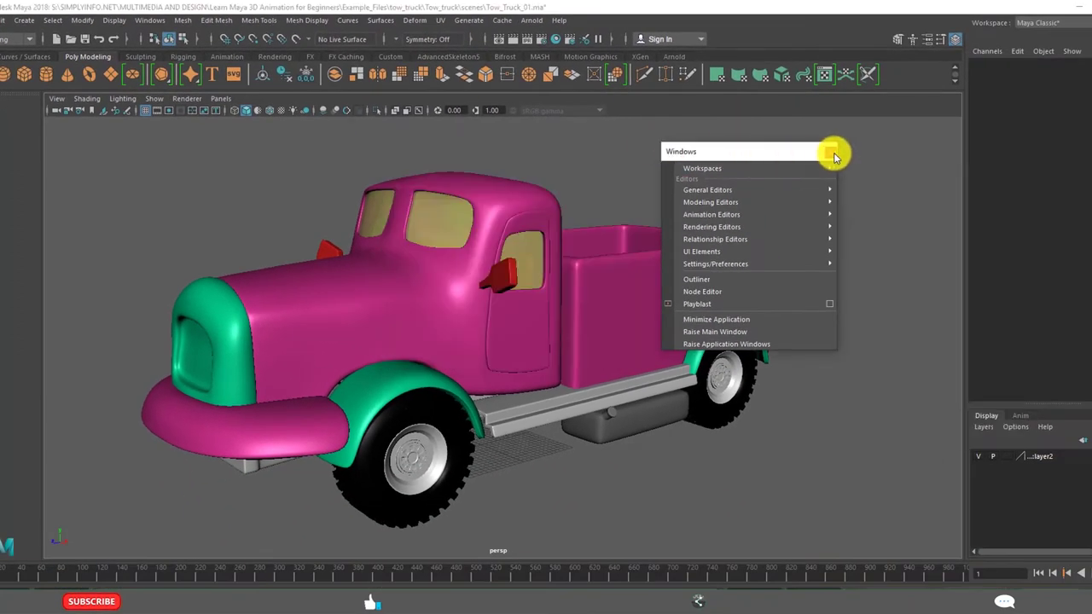
left_click(832, 153)
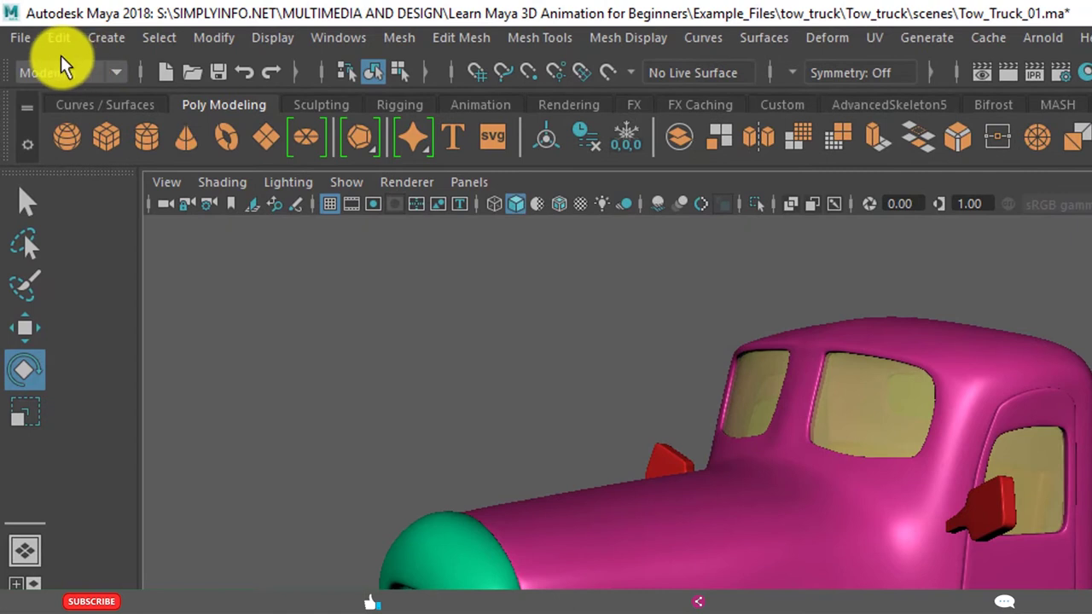
Open the Menu Set Editor to customize the menu sets and reposition its window over the truck.
left_click(32, 35)
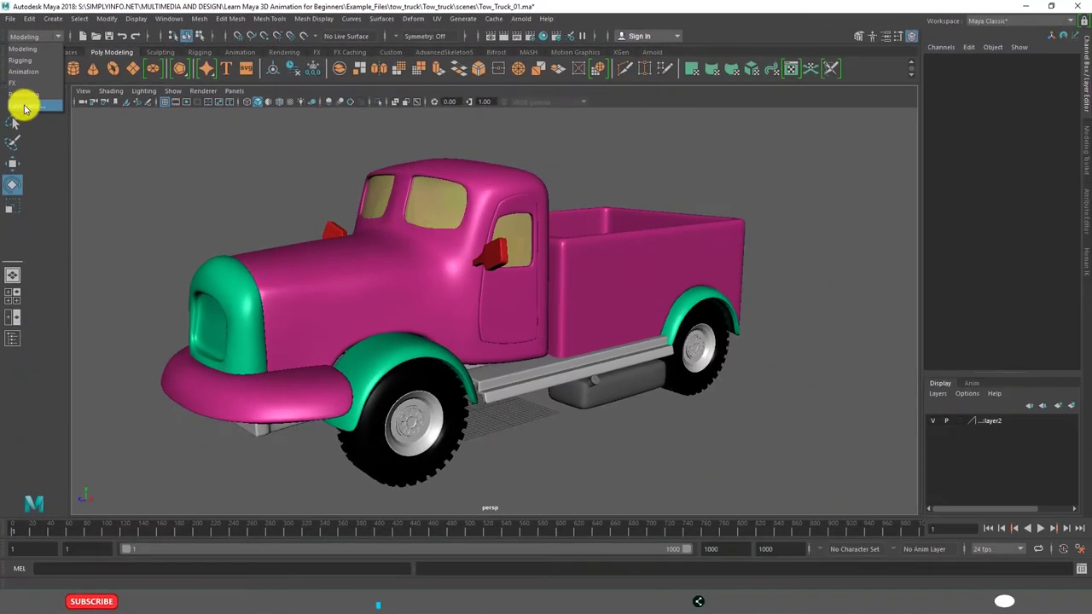
left_click(26, 106)
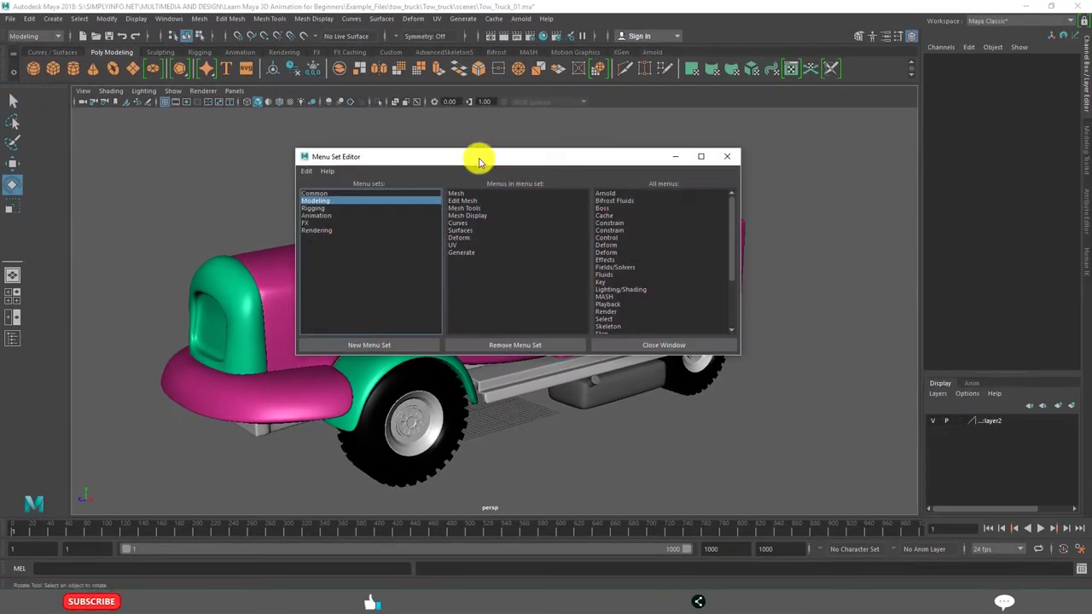
mouse_move(479, 162)
left_mouse_down()
mouse_move(501, 122)
mouse_move(467, 147)
left_mouse_up()
left_click_drag(356, 148, 361, 171)
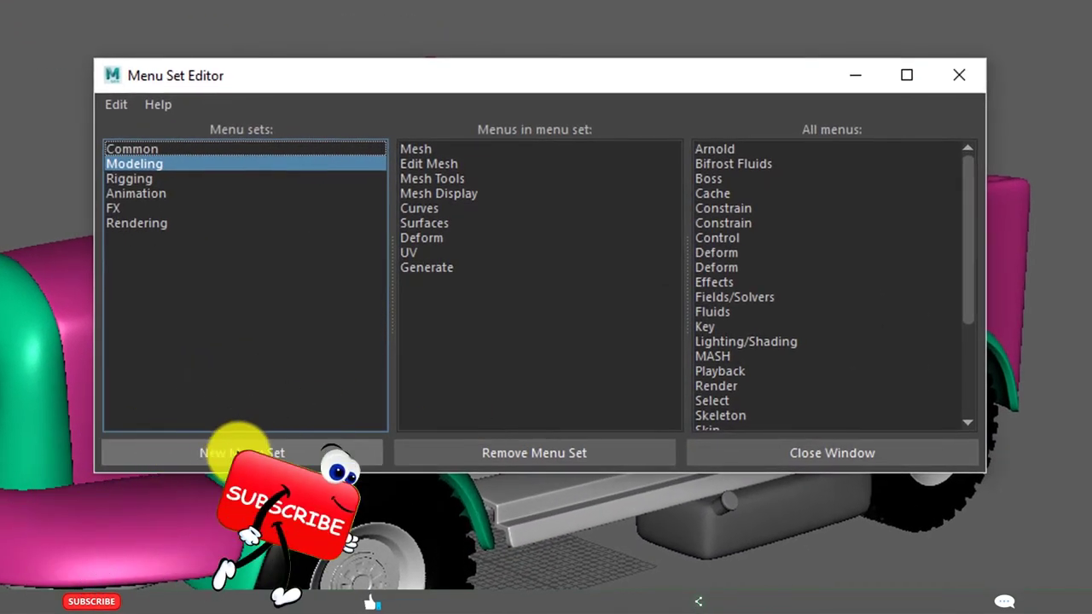
Create a new menu set named My-Menu-Set-01 and close the Menu Set Editor.
left_click(273, 453)
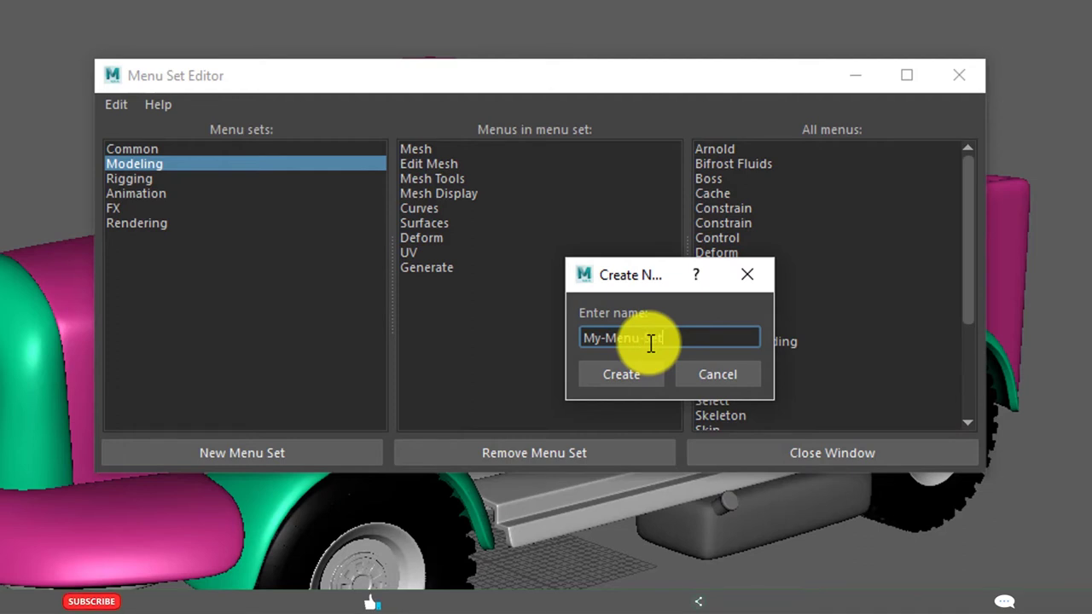
type("01")
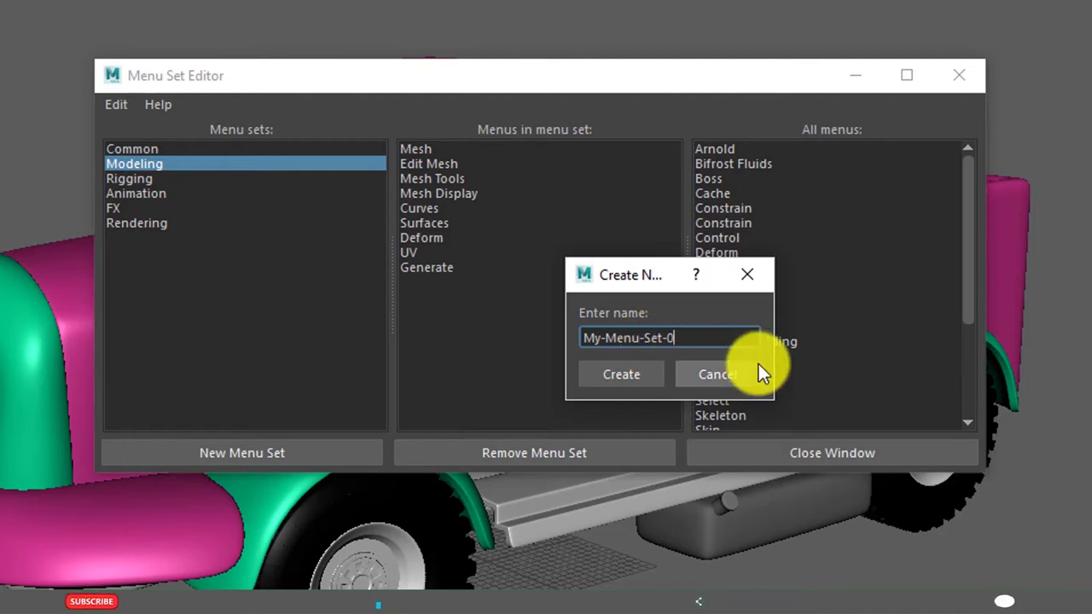
left_click(619, 376)
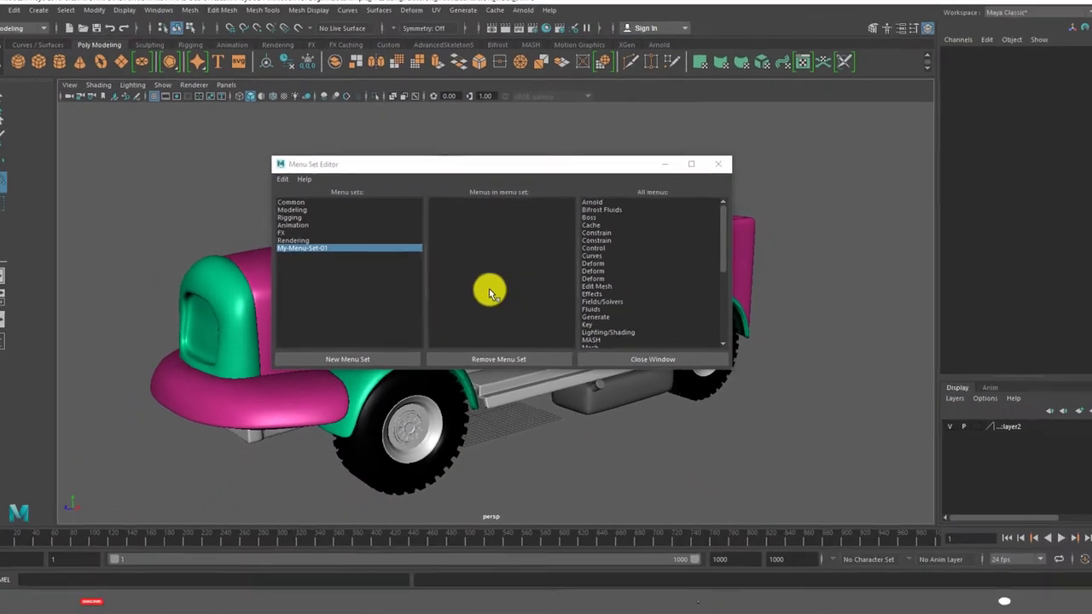
left_click(653, 357)
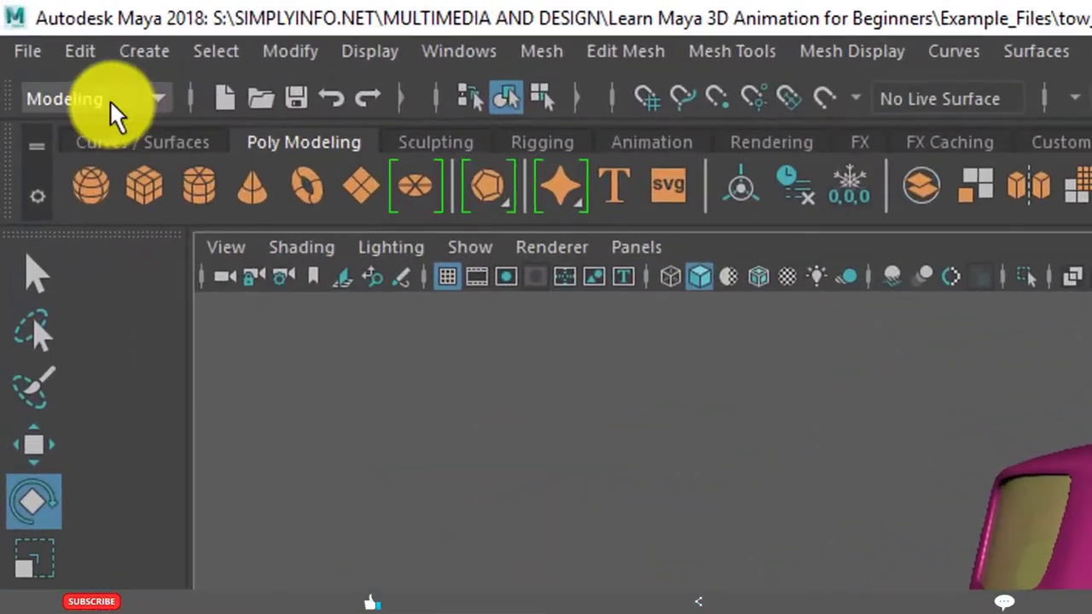
Reopen the Menu Set Editor and add the Arnold menu to My-Menu-Set-01.
left_click(41, 36)
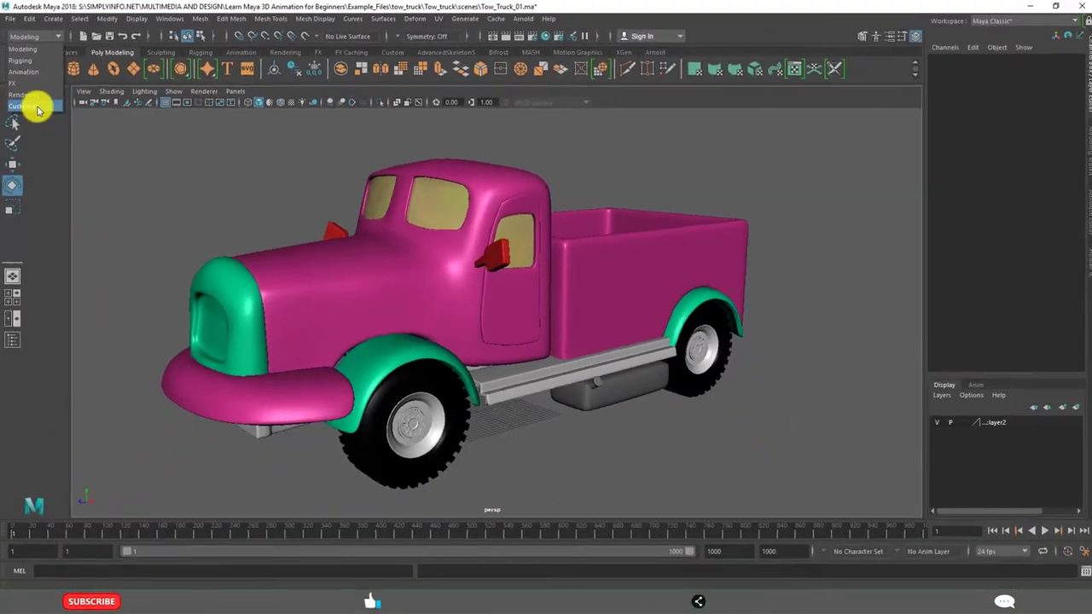
left_click(59, 233)
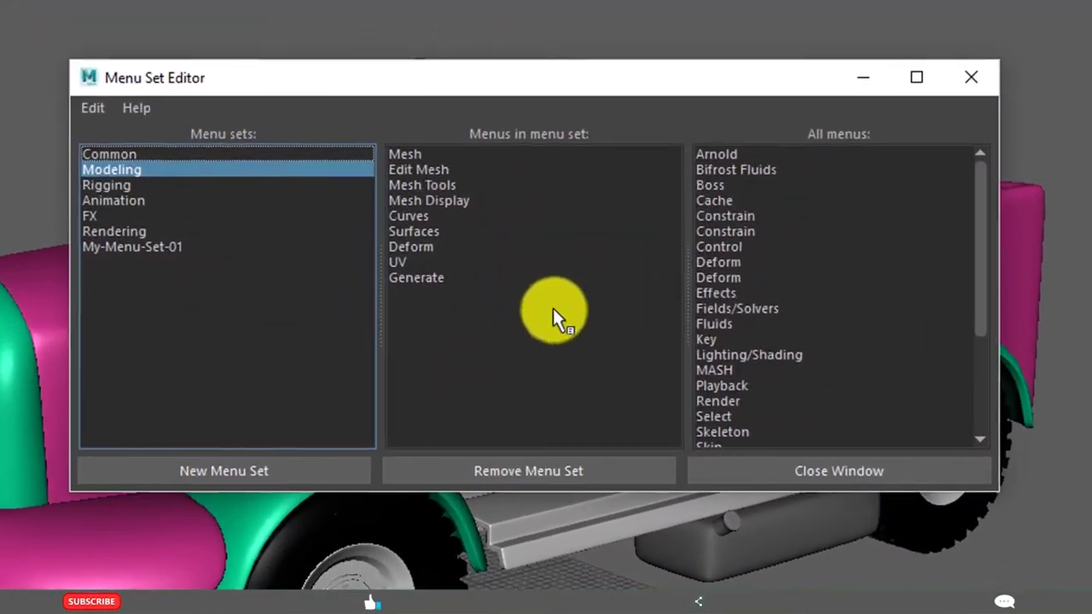
left_click(135, 246)
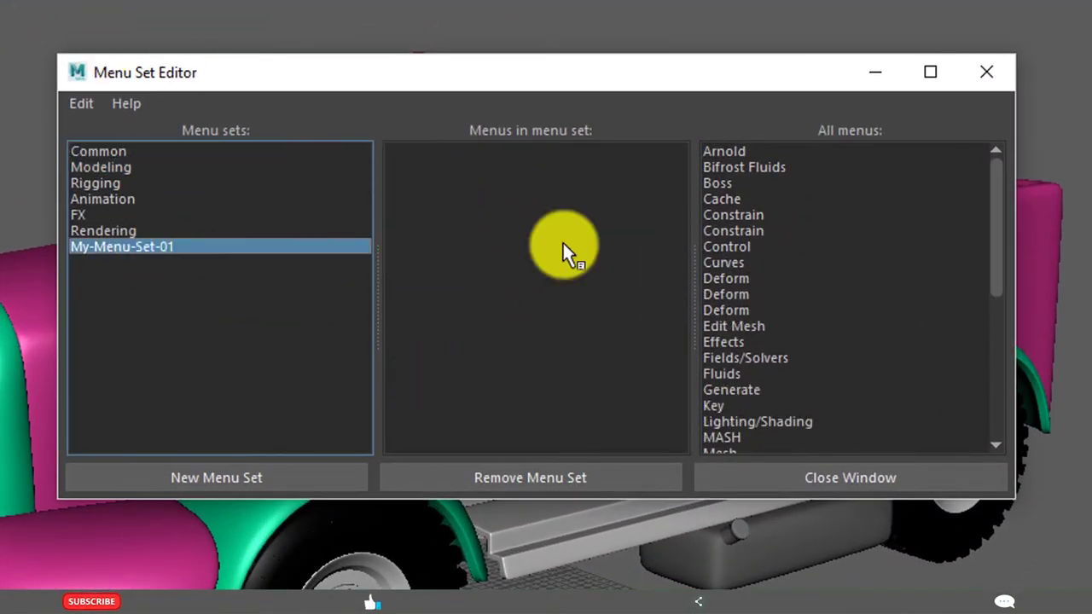
left_click(722, 152)
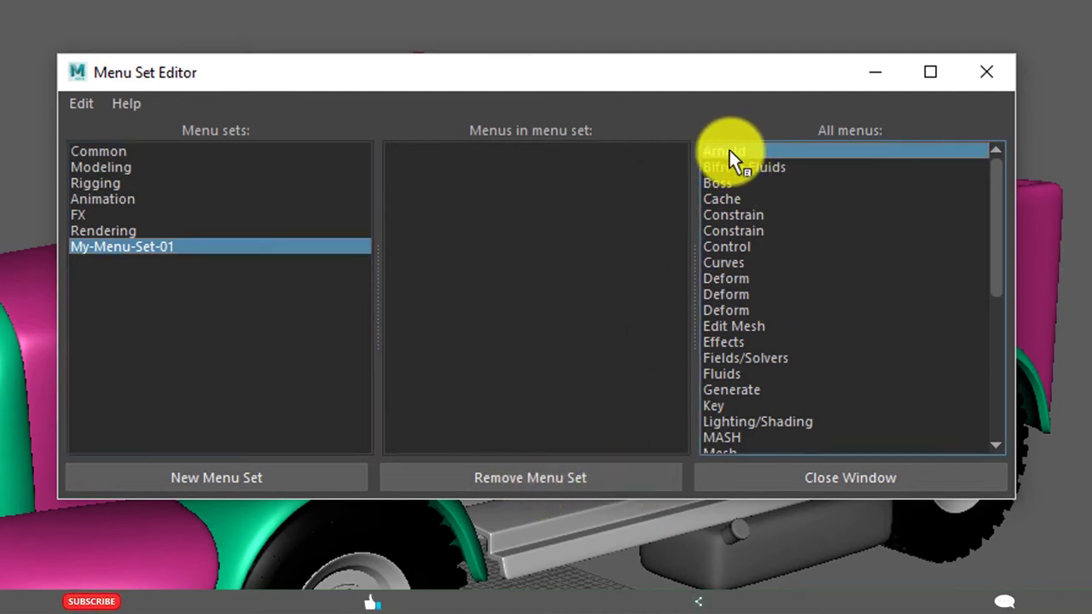
right_click(729, 149)
left_click(809, 166)
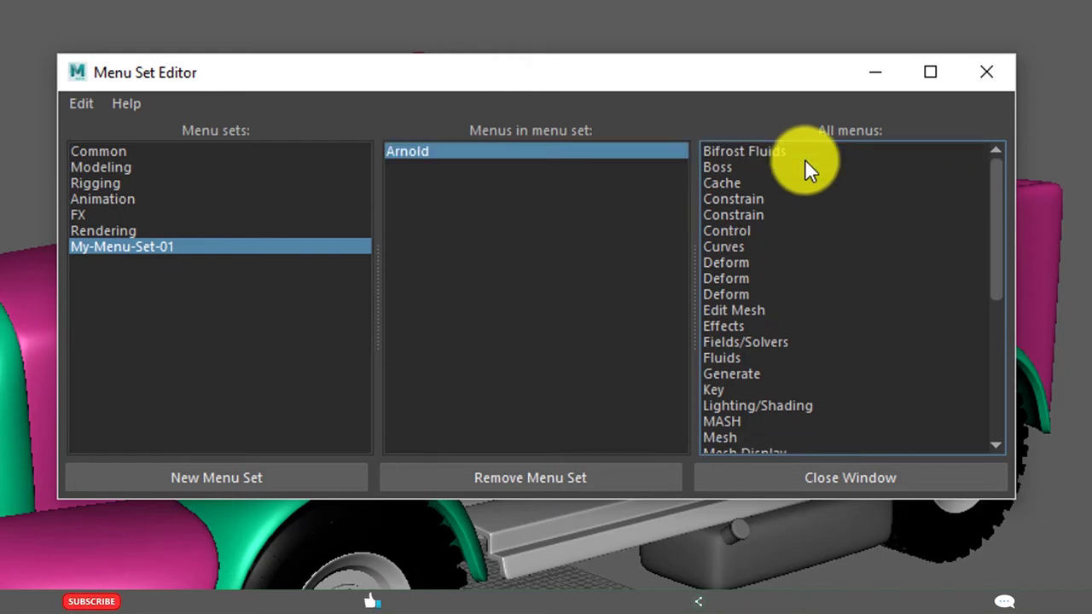
Add the Boss, first listed Deform and Effects menus to My-Menu-Set-01.
left_click(726, 169)
right_click(724, 170)
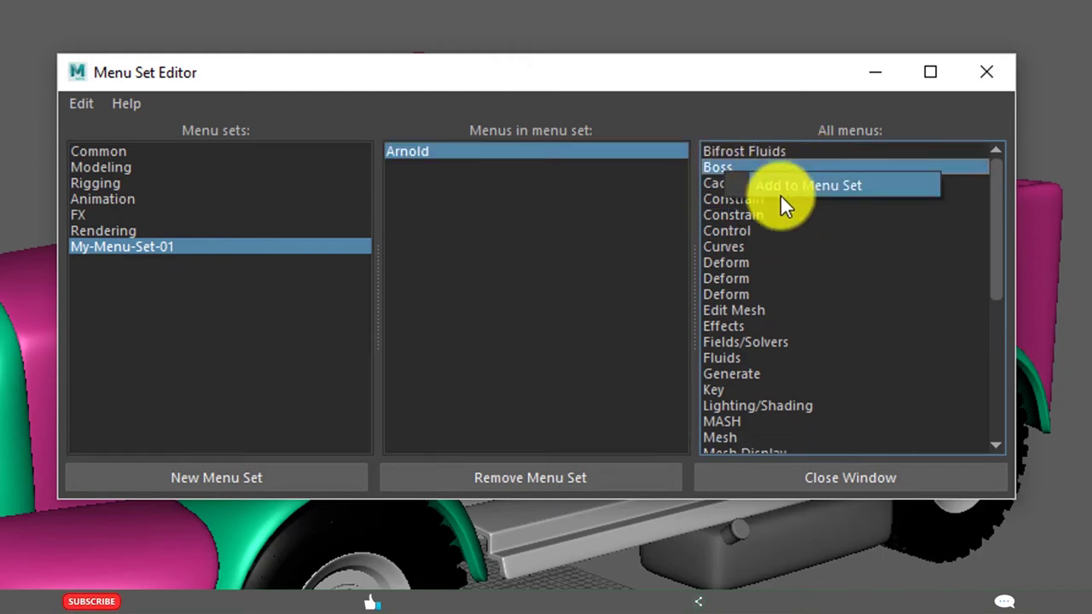
left_click(793, 184)
right_click(732, 249)
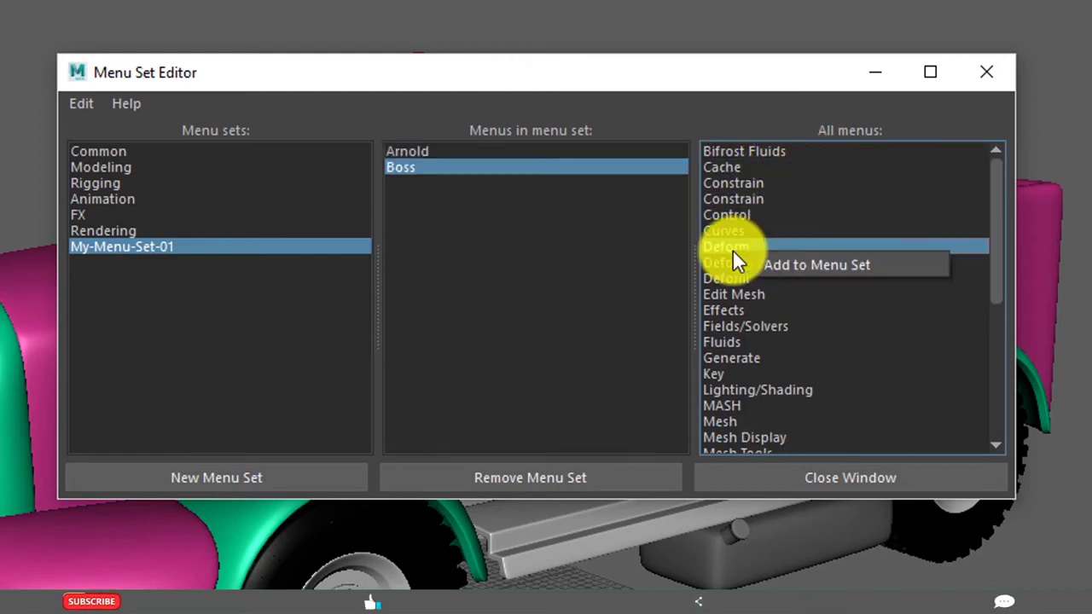
left_click(793, 268)
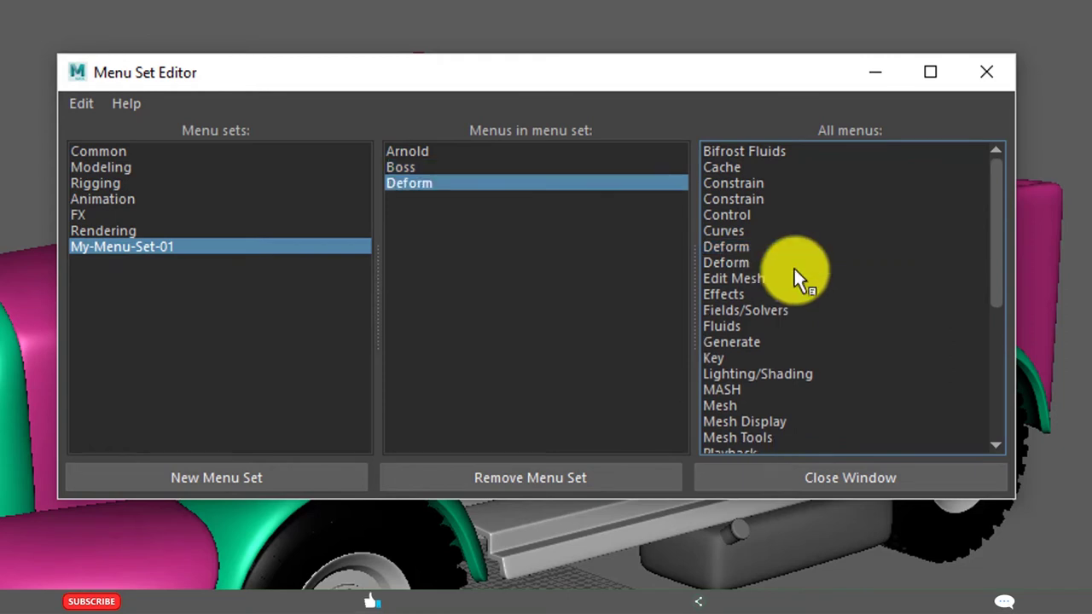
right_click(724, 294)
left_click(807, 313)
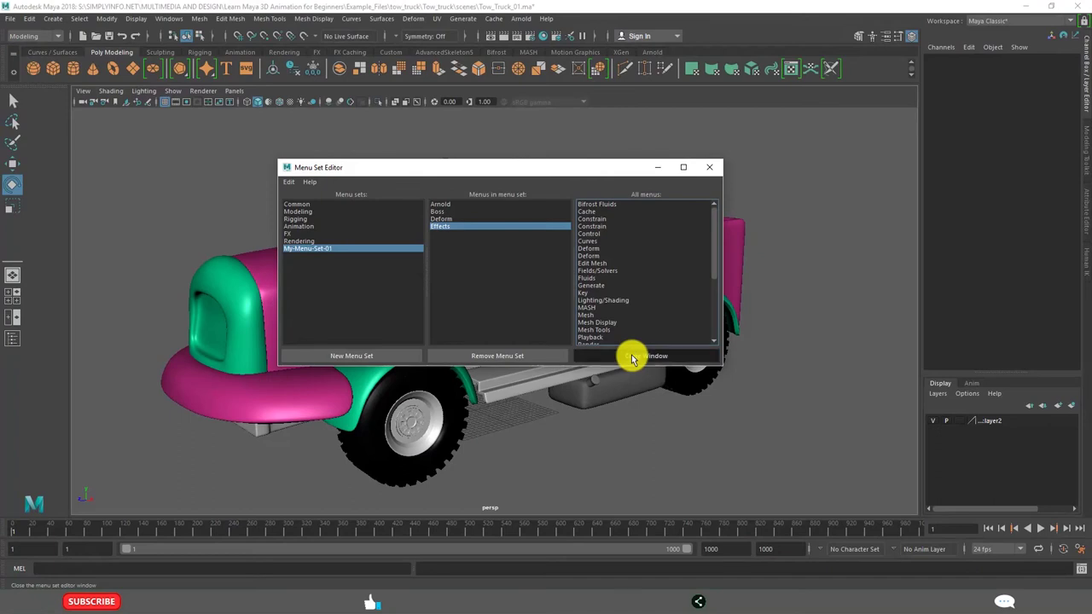
Close the Menu Set Editor and switch the active menu set to My-Menu-Set-01.
left_click(851, 478)
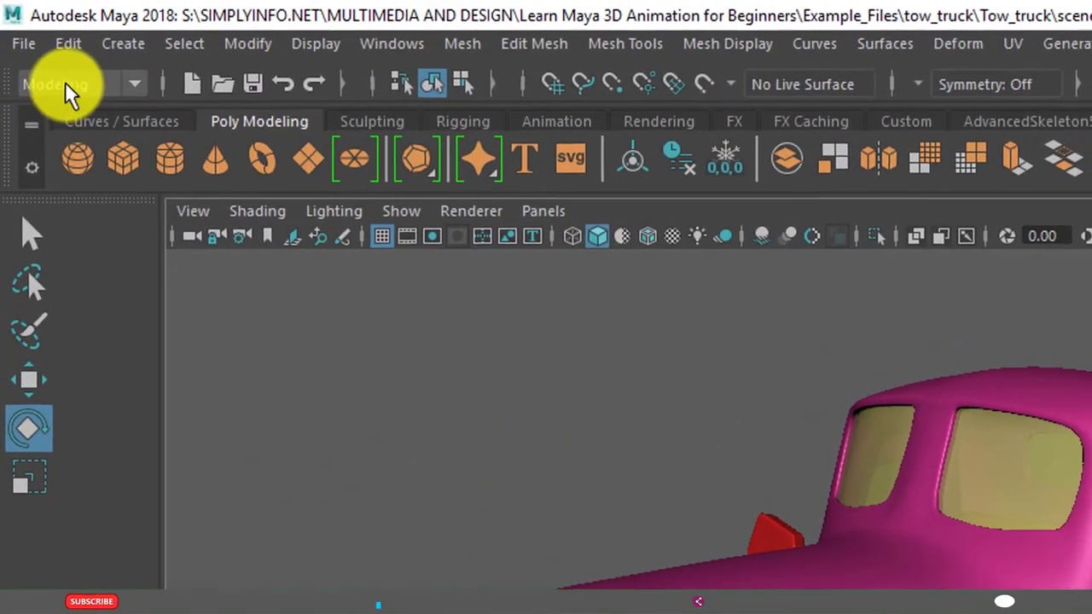
left_click(30, 36)
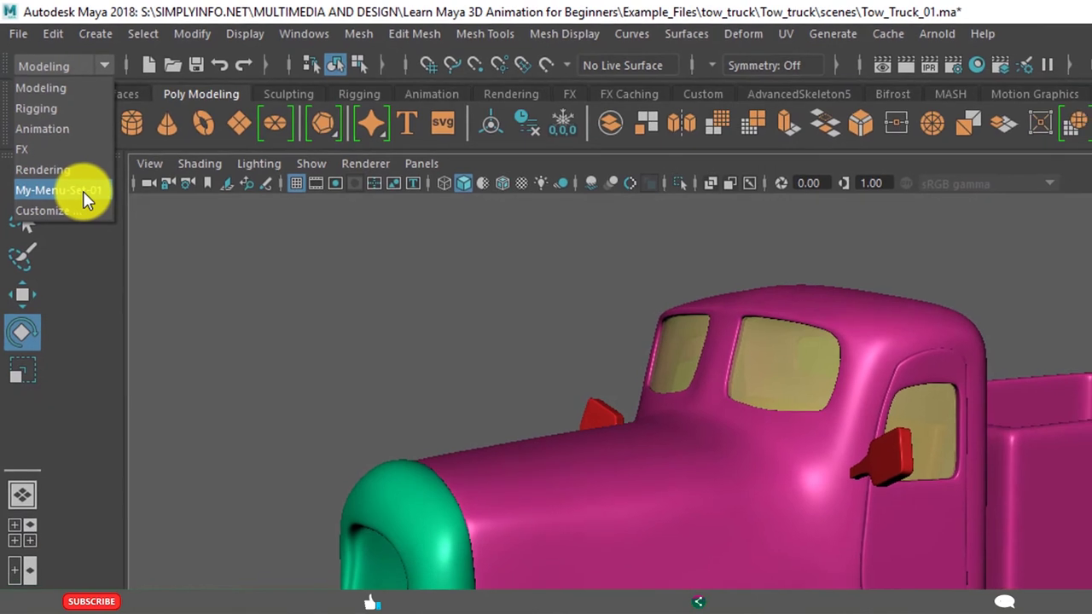
left_click(78, 246)
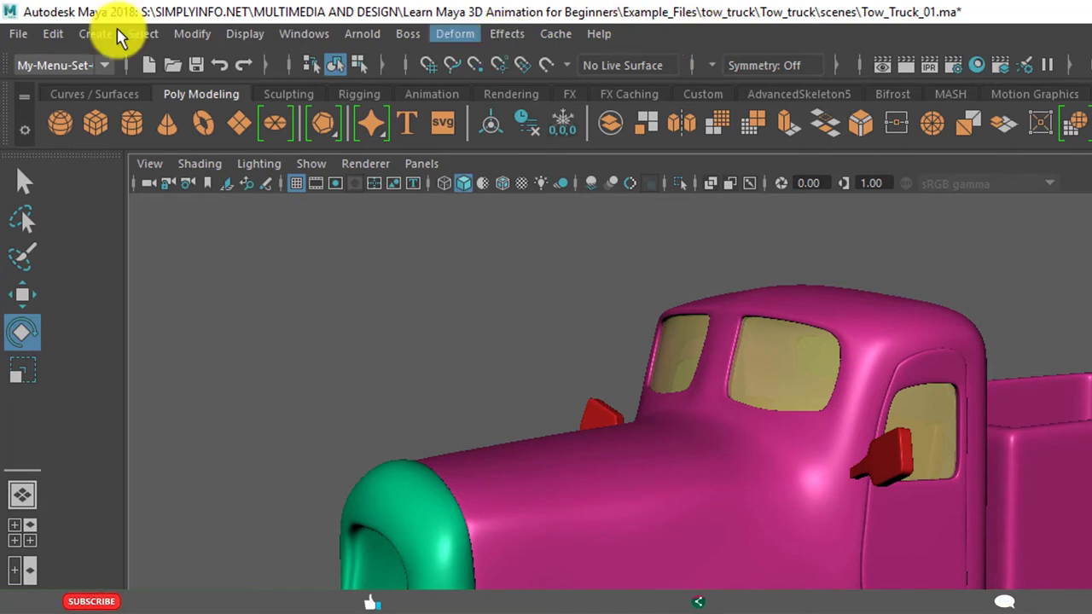
Reopen the Menu Set Editor and remove the Arnold menu from My-Menu-Set-01.
left_click(44, 66)
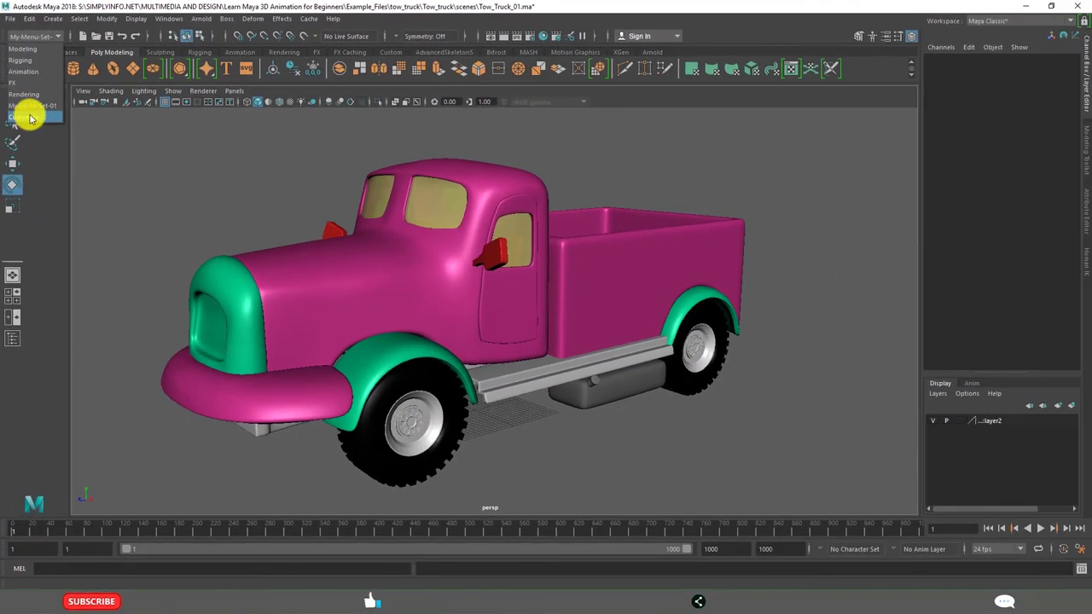
left_click(30, 134)
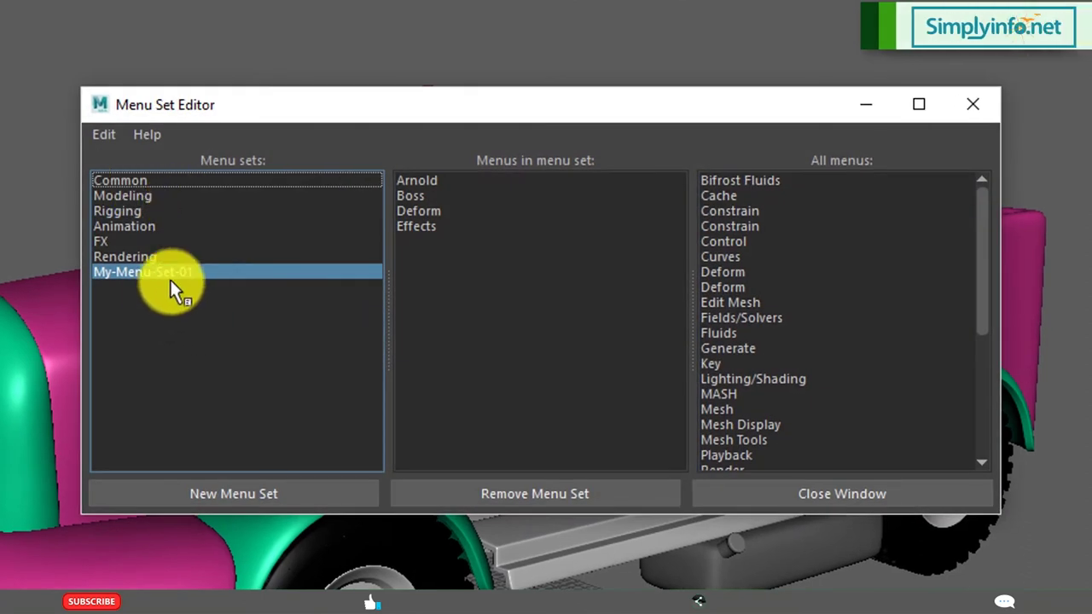
left_click(426, 181)
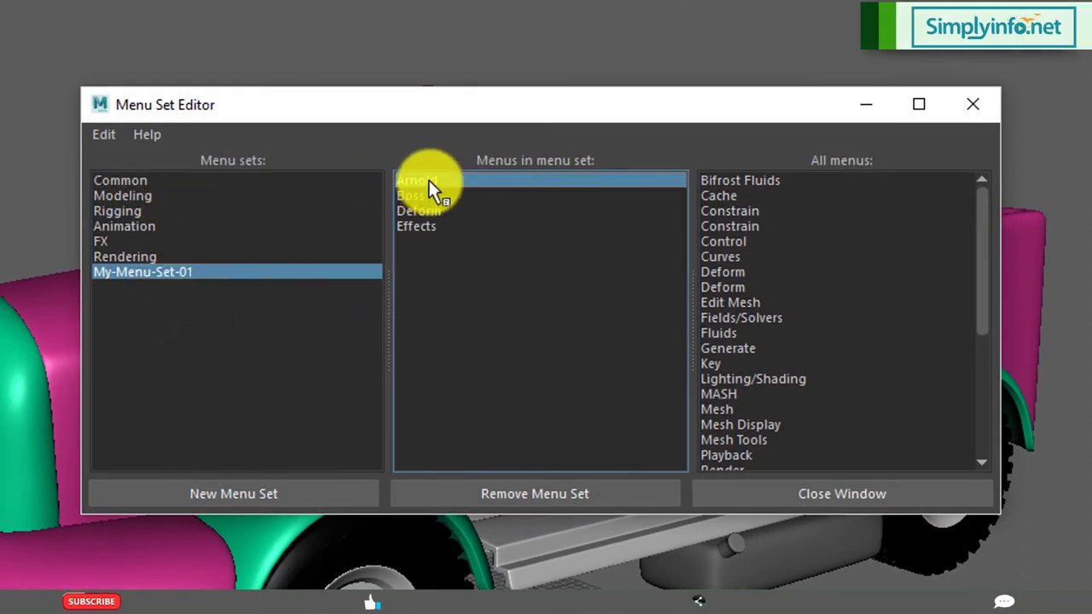
right_click(429, 182)
left_click(580, 196)
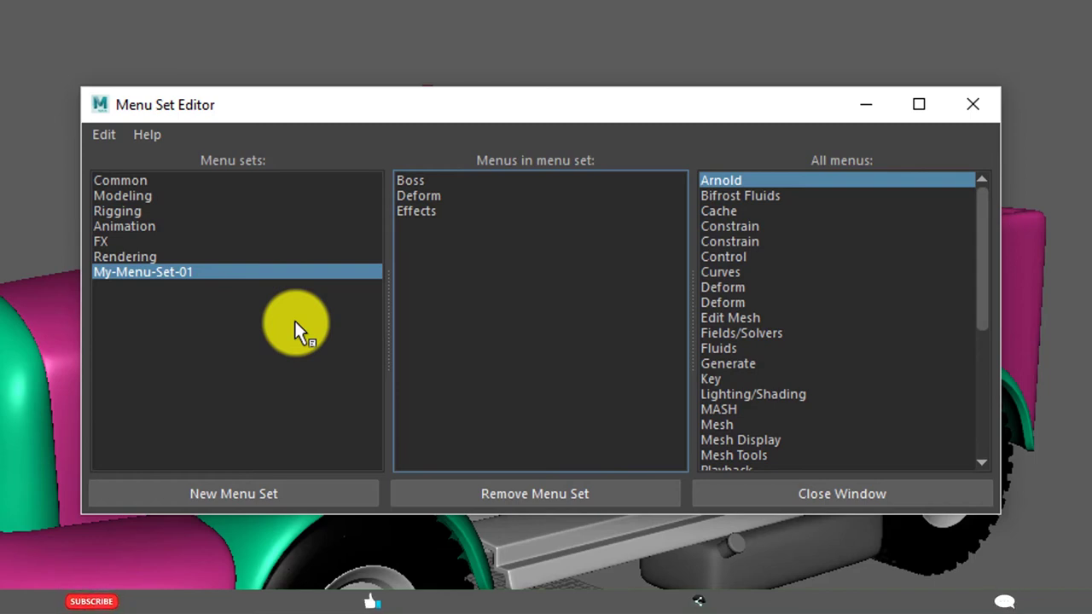
Remove the My-Menu-Set-01 menu set in the Menu Set Editor.
right_click(162, 274)
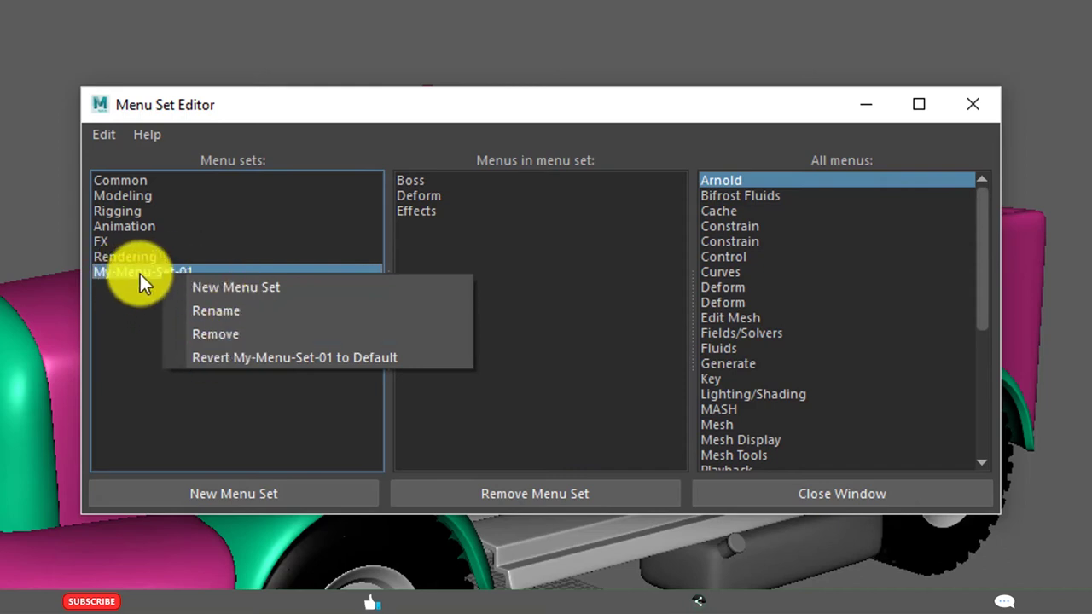
left_click(218, 334)
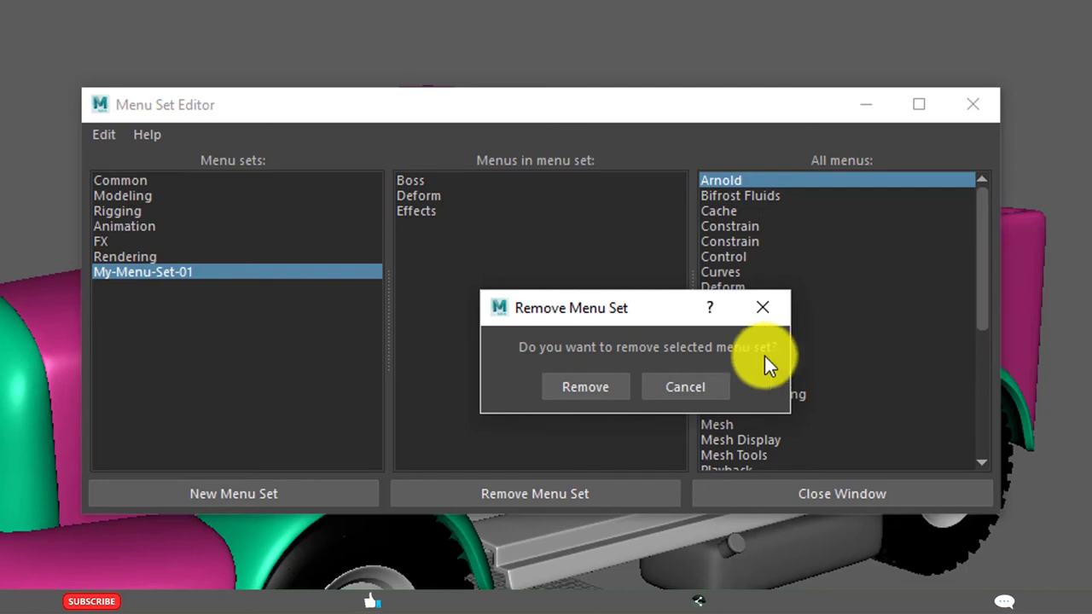
left_click(577, 386)
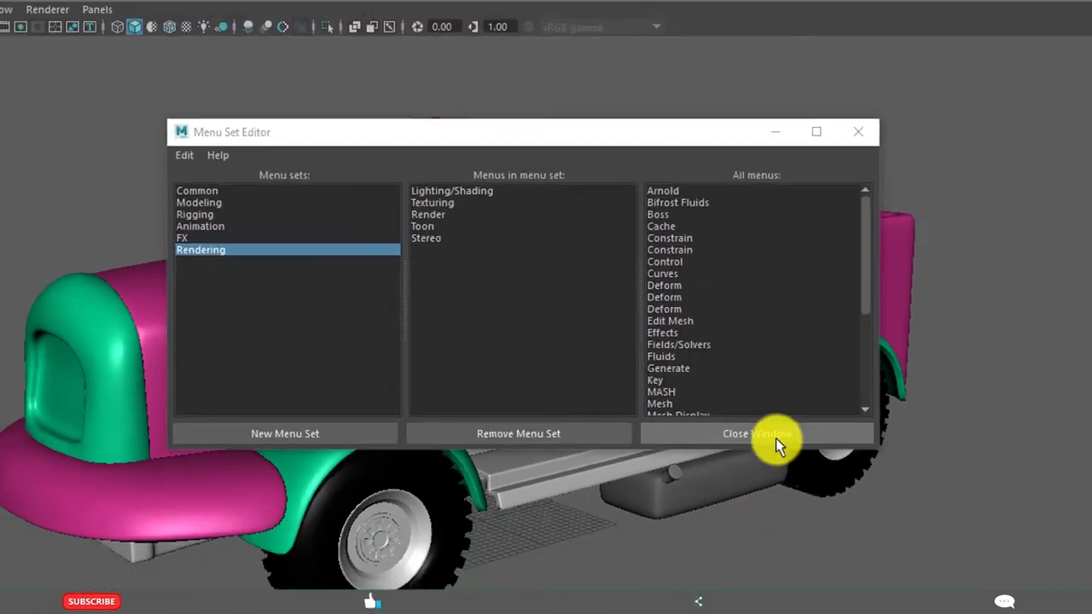
Close the Menu Set Editor and review the list of available menu sets.
left_click(930, 494)
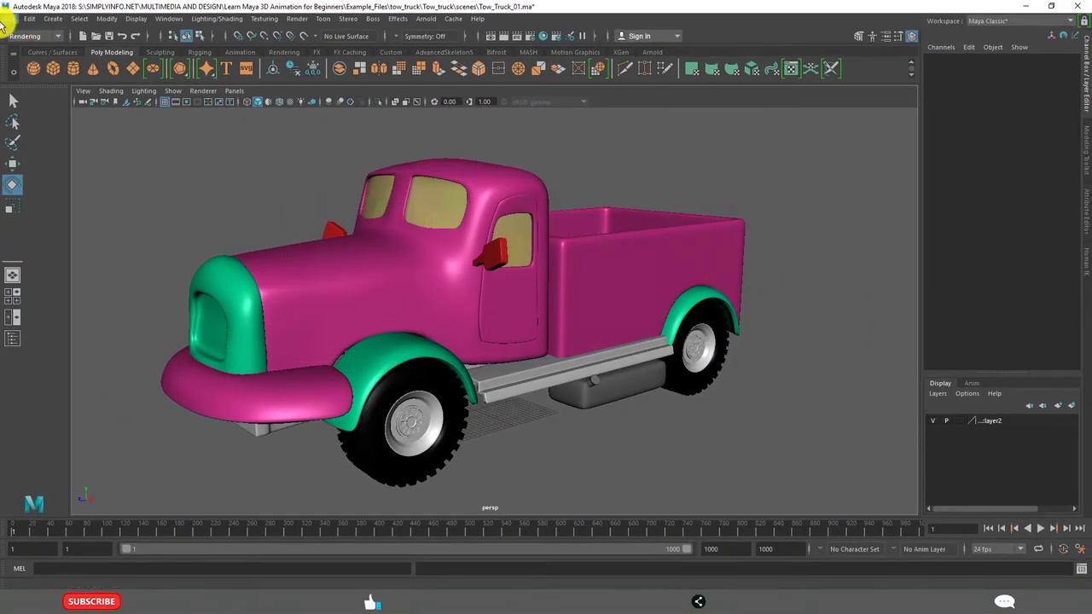
left_click(26, 38)
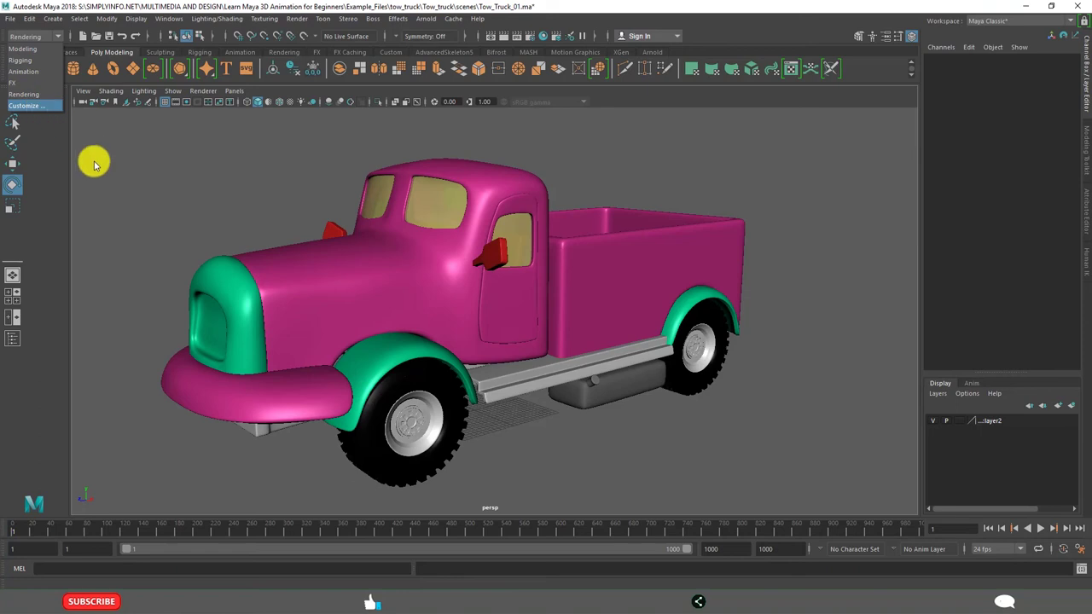
left_click(186, 136)
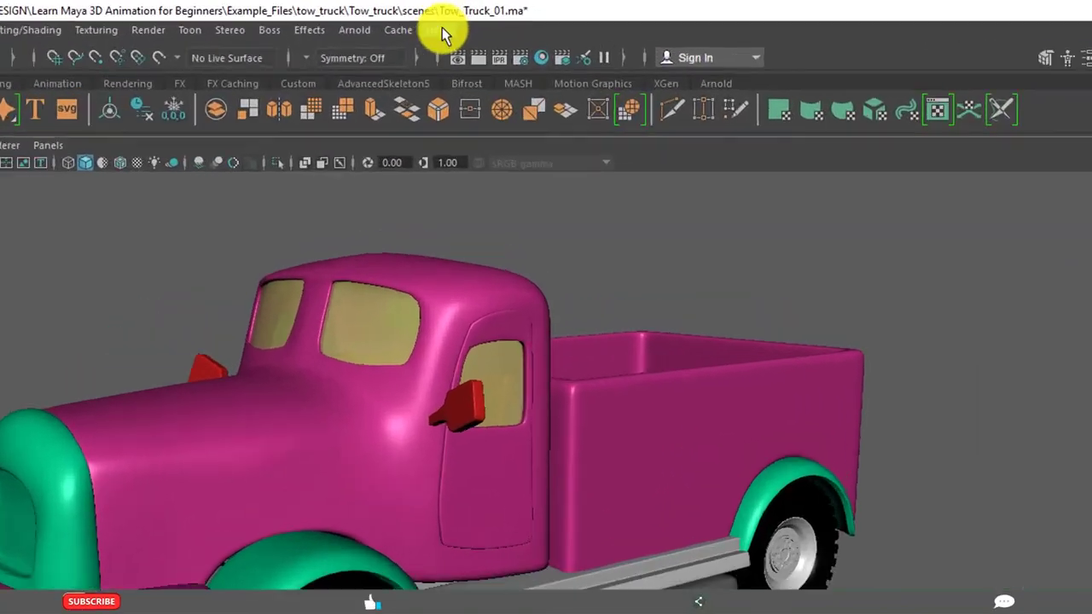
Search all menus for Extrude with Find Menu, repositioning the search window over the truck.
left_click(438, 31)
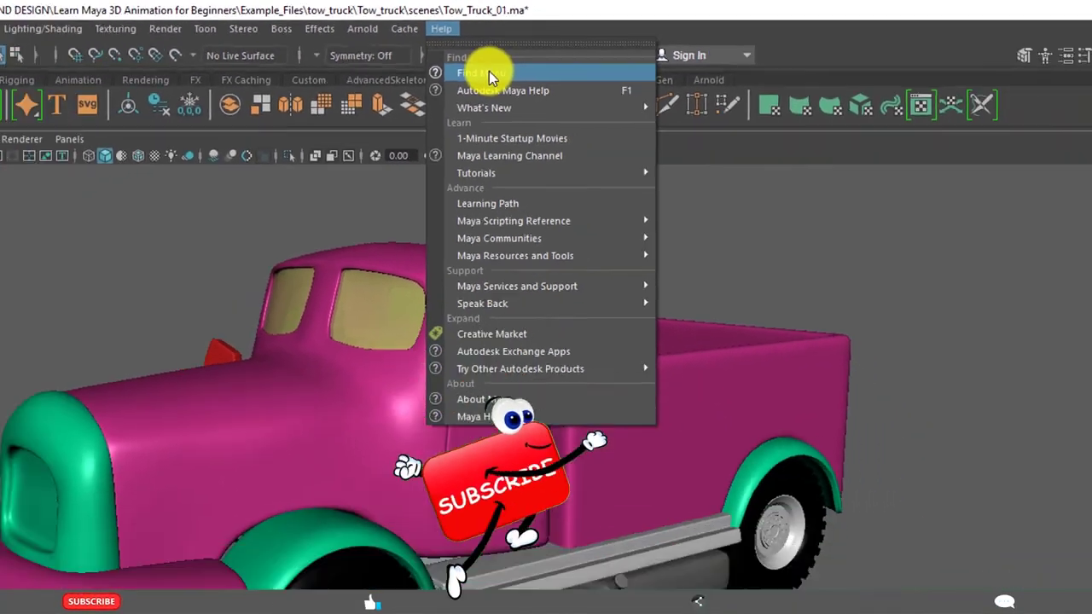
left_click(490, 75)
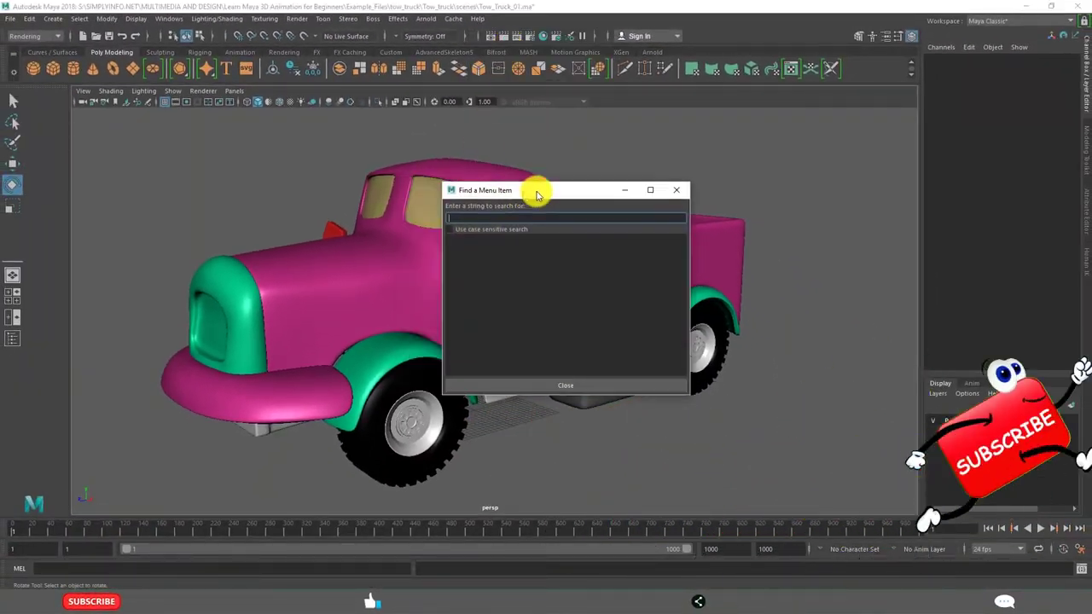
left_click_drag(538, 197, 459, 201)
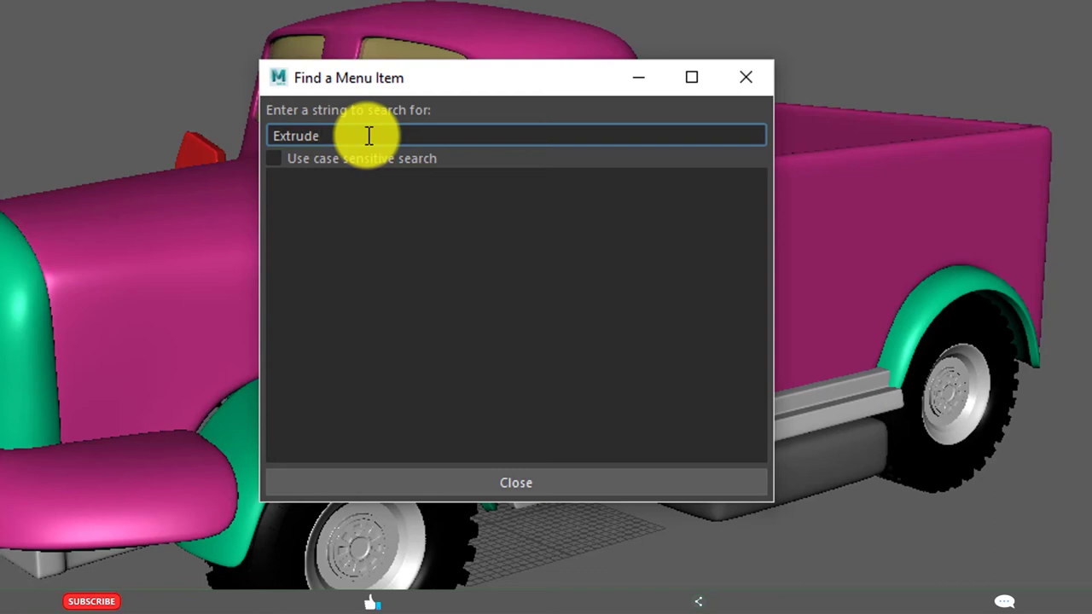
key("Return")
left_click_drag(440, 76, 486, 39)
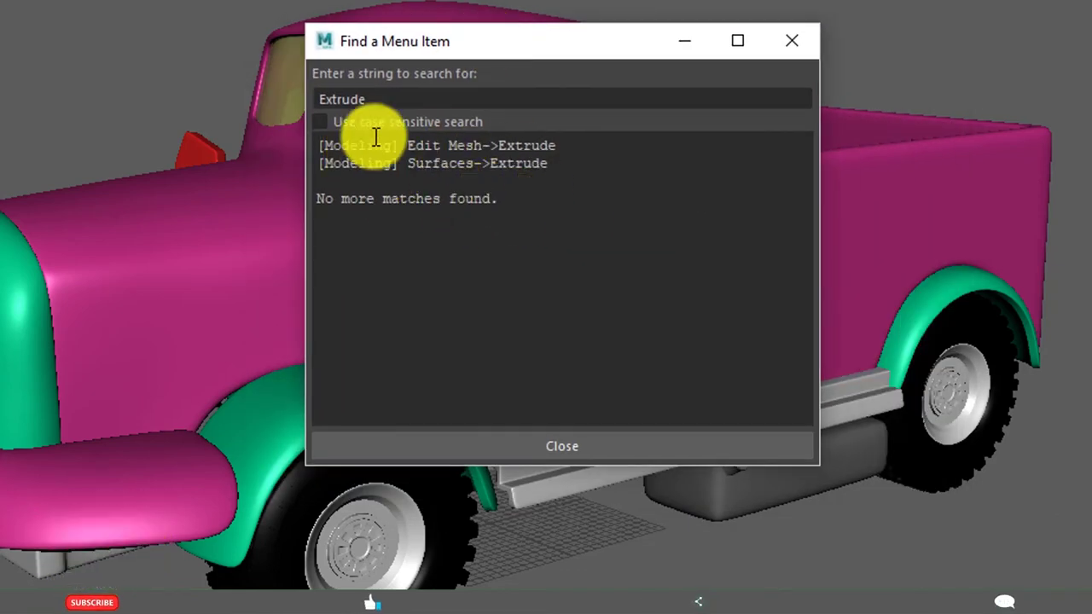
left_click(376, 100)
double_click(376, 100)
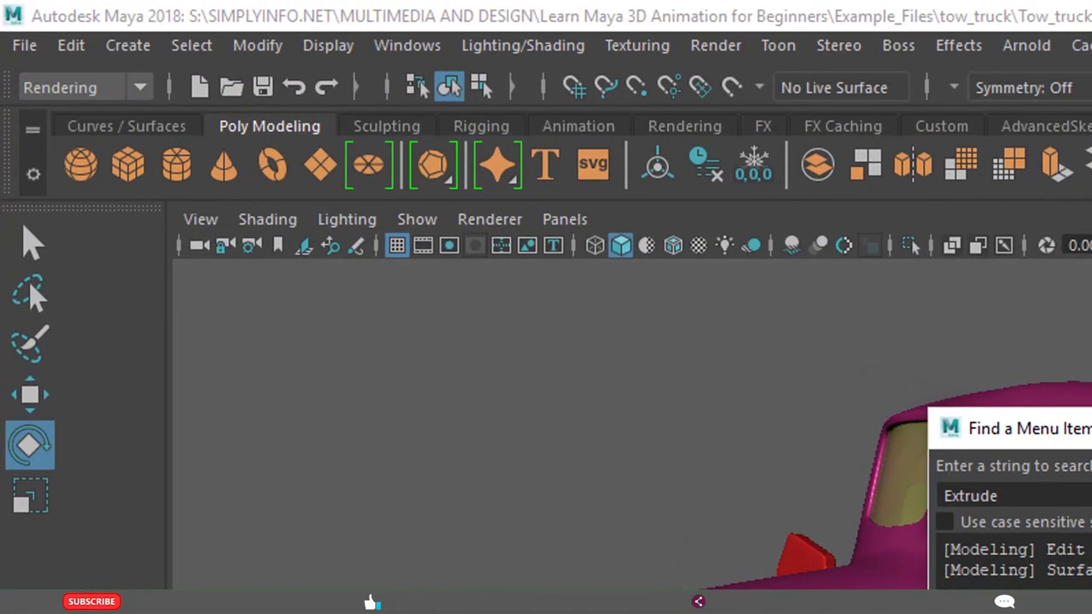
Switch to the Modeling menu set and look for the Extrude command in the Edit Mesh menu.
left_click(78, 86)
left_click(49, 121)
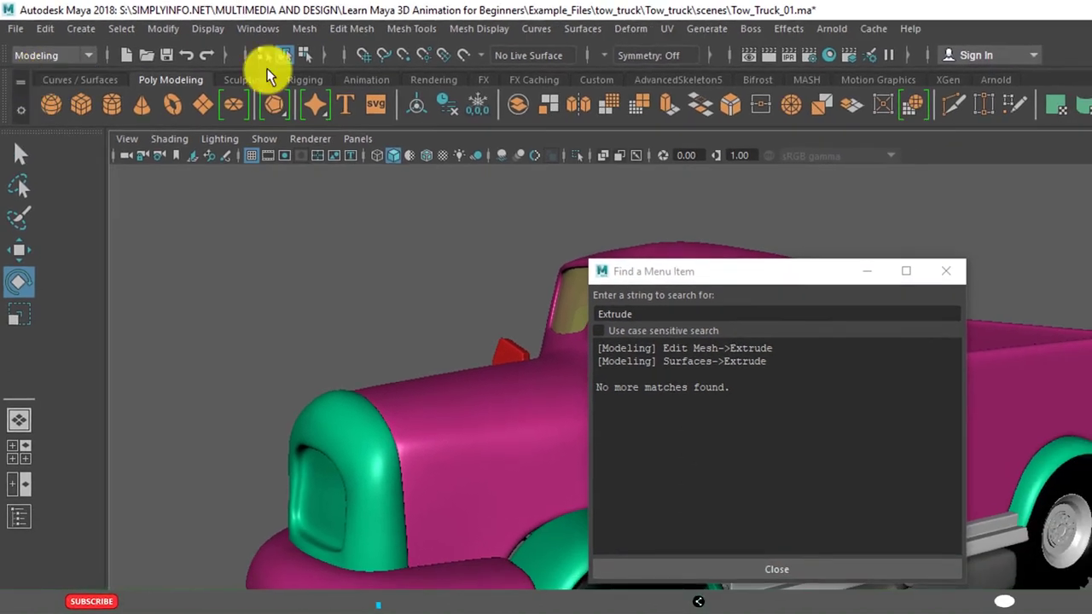
left_click(353, 28)
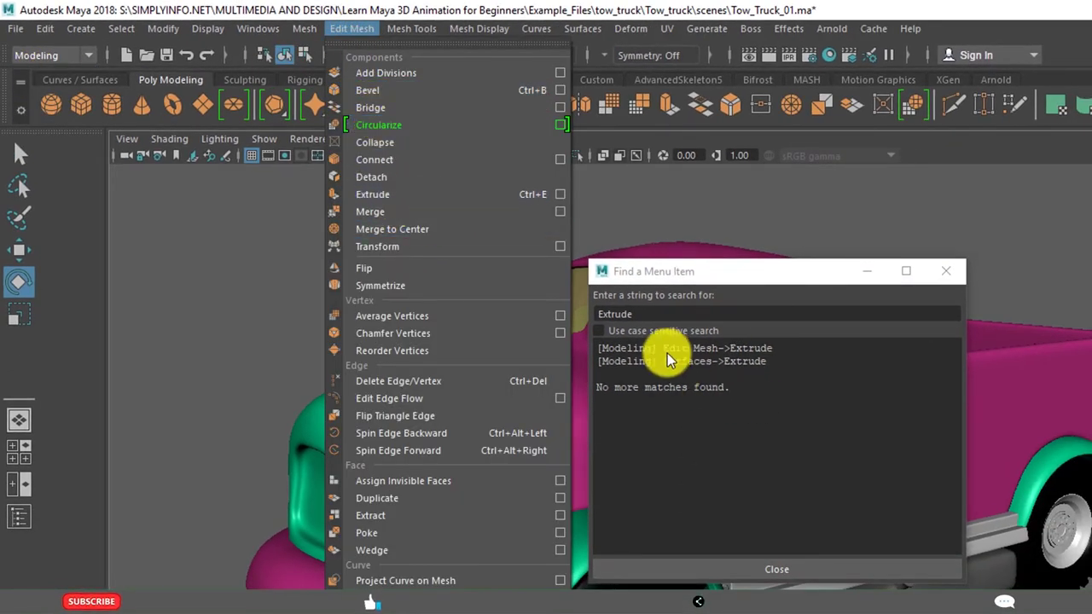
left_click(633, 358)
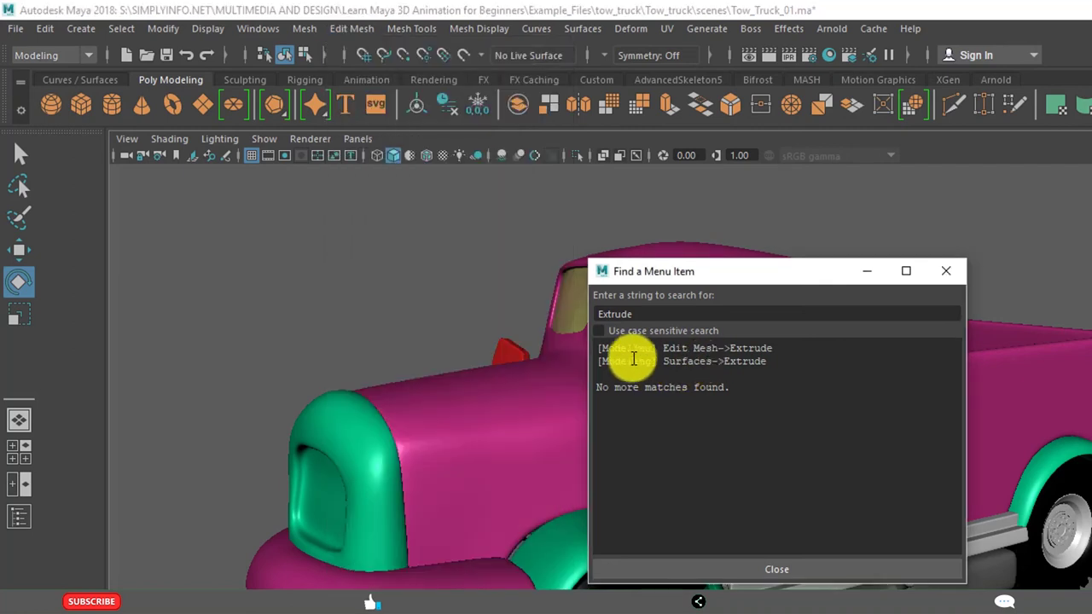
Look for the Extrude command in the Surfaces menu, and close the Find a Menu Item window.
left_click(584, 30)
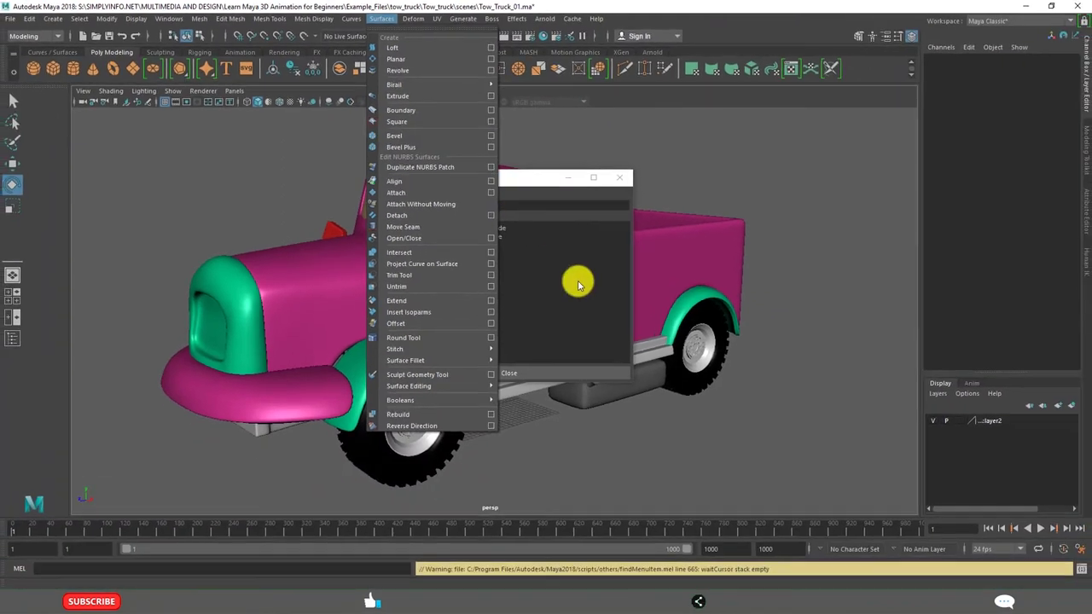
left_click(521, 264)
left_click(512, 373)
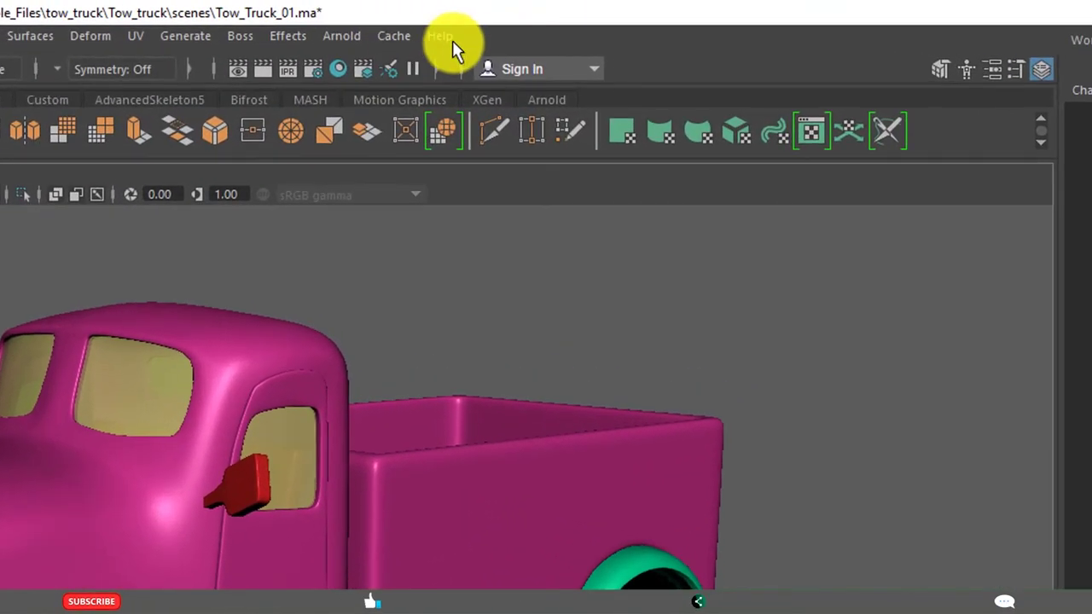
left_click(596, 18)
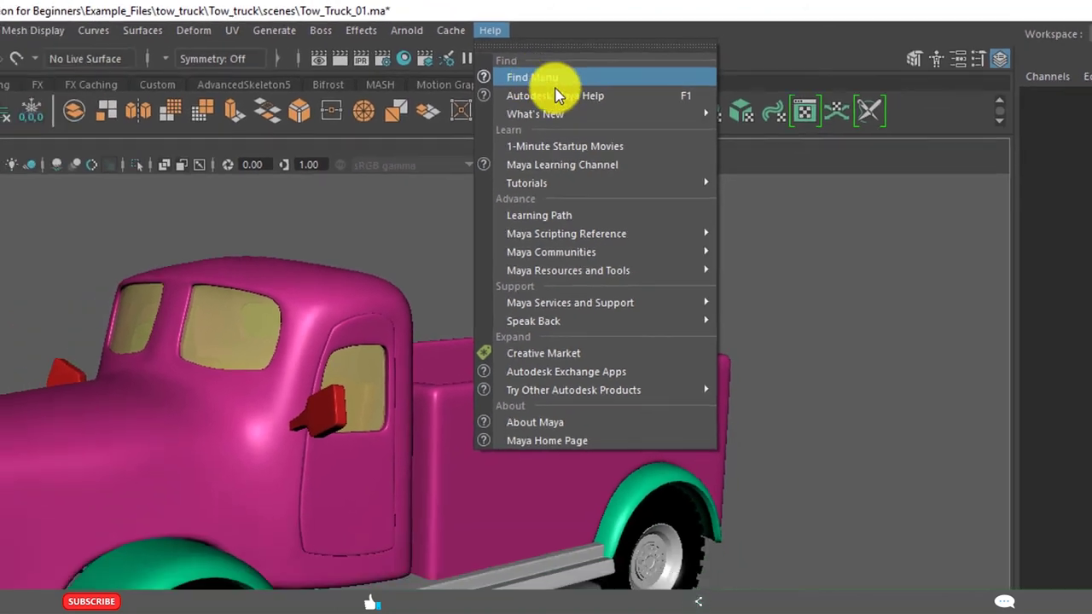
key("Escape")
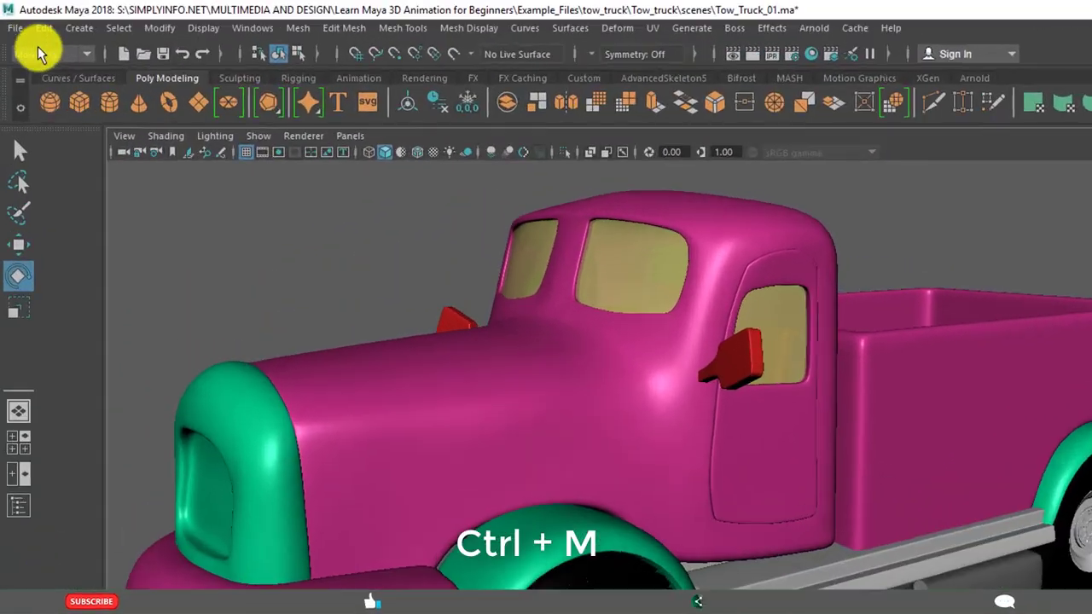
left_click(38, 36)
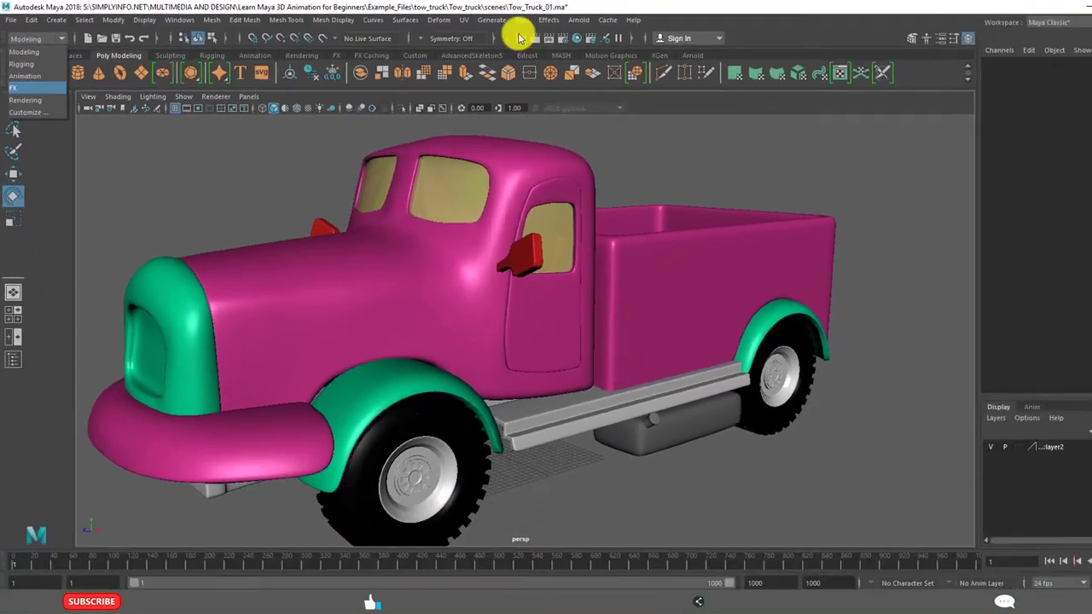
left_click(77, 89)
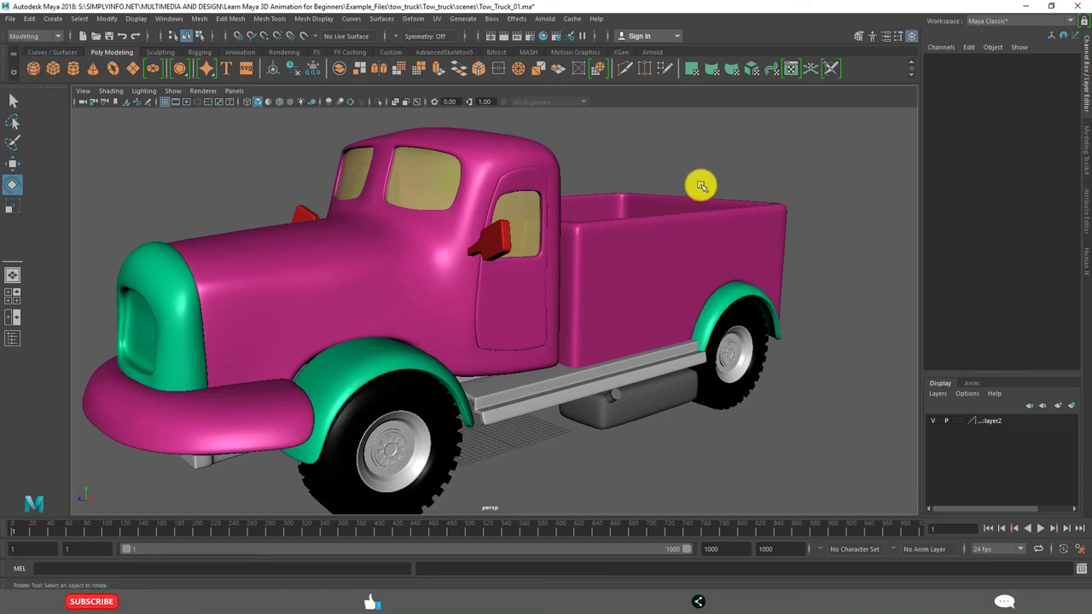
Tear off the Mesh Tools menu as a floating window and close it again.
key("space")
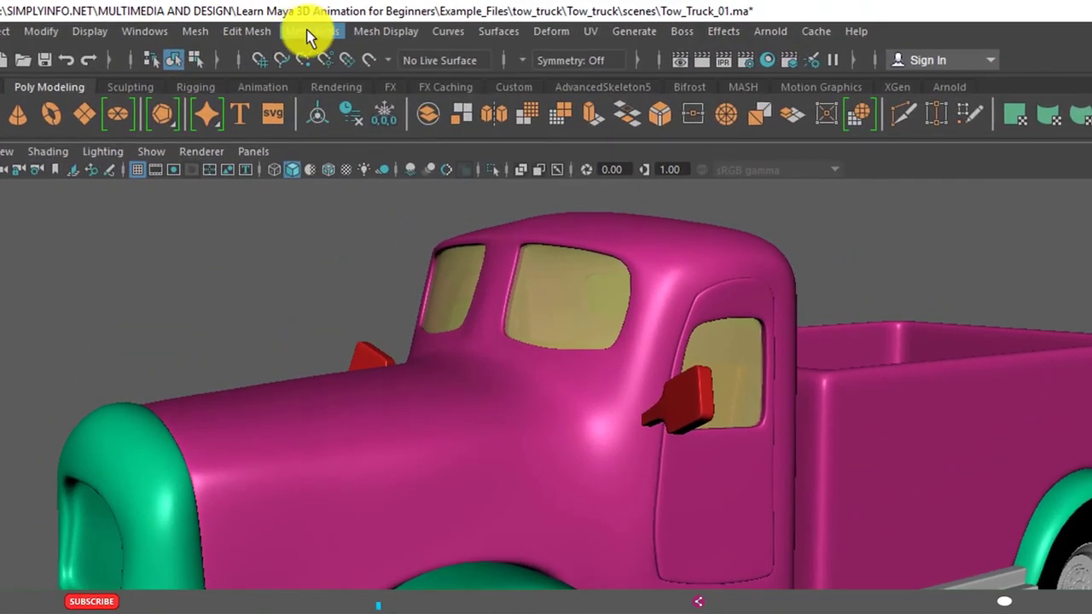
left_click(309, 34)
left_click(361, 49)
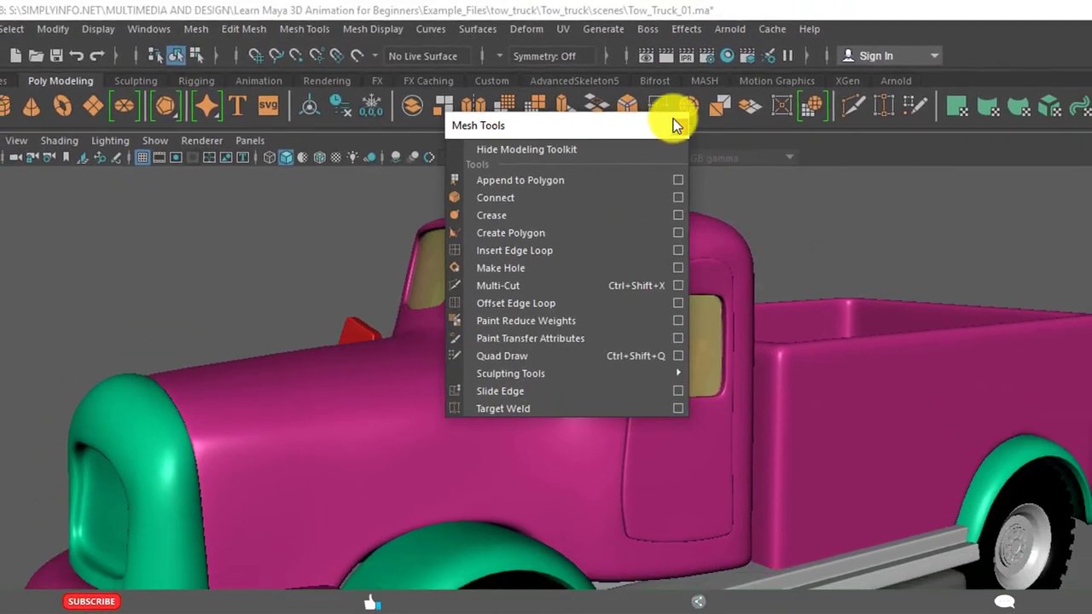
left_click(560, 57)
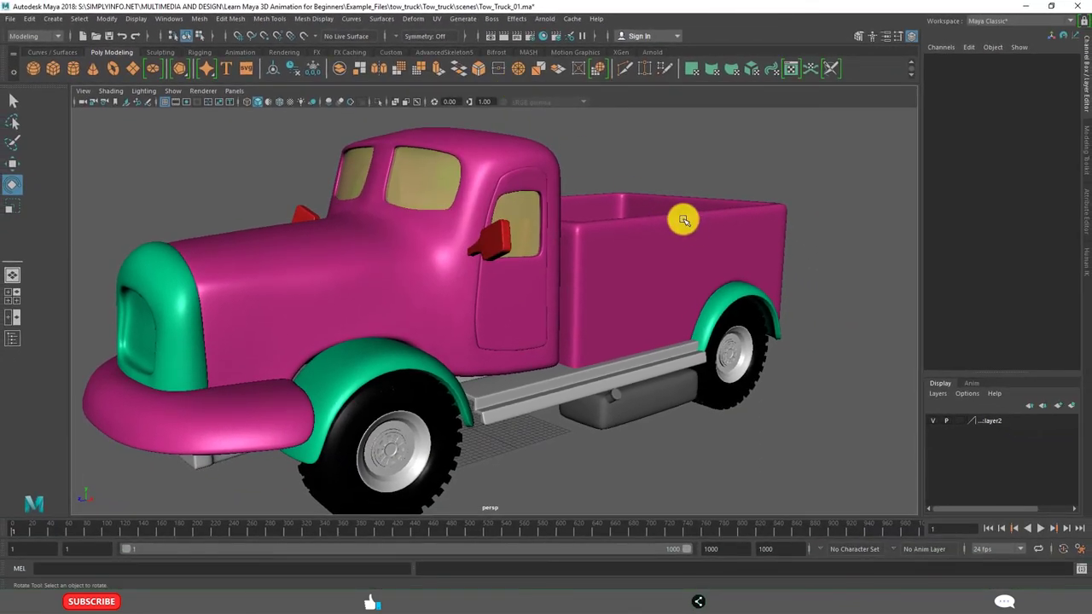